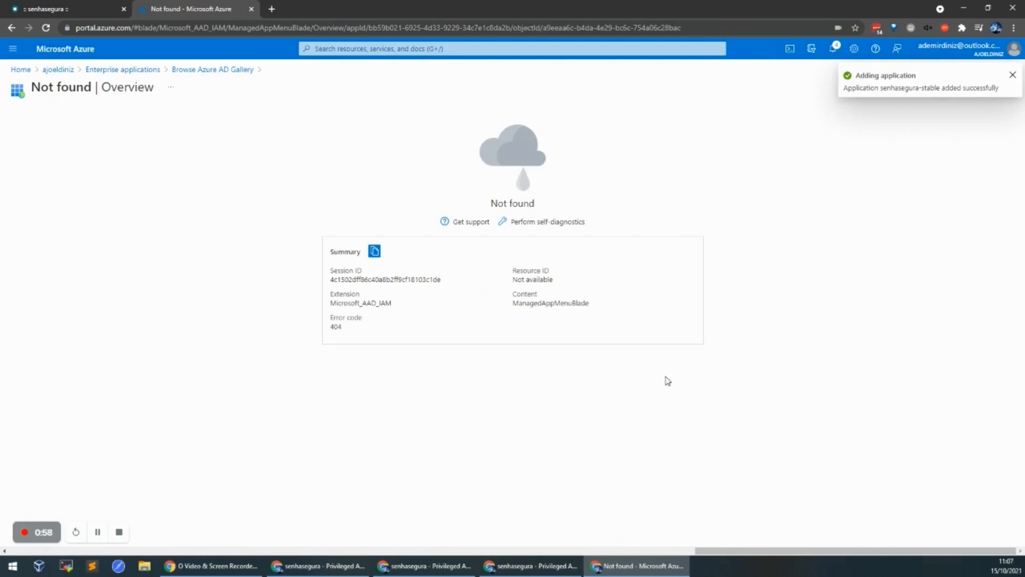
# Step: Reload the Not found page so the senhasegura-stable Overview blade appears
pyautogui.press('F5')
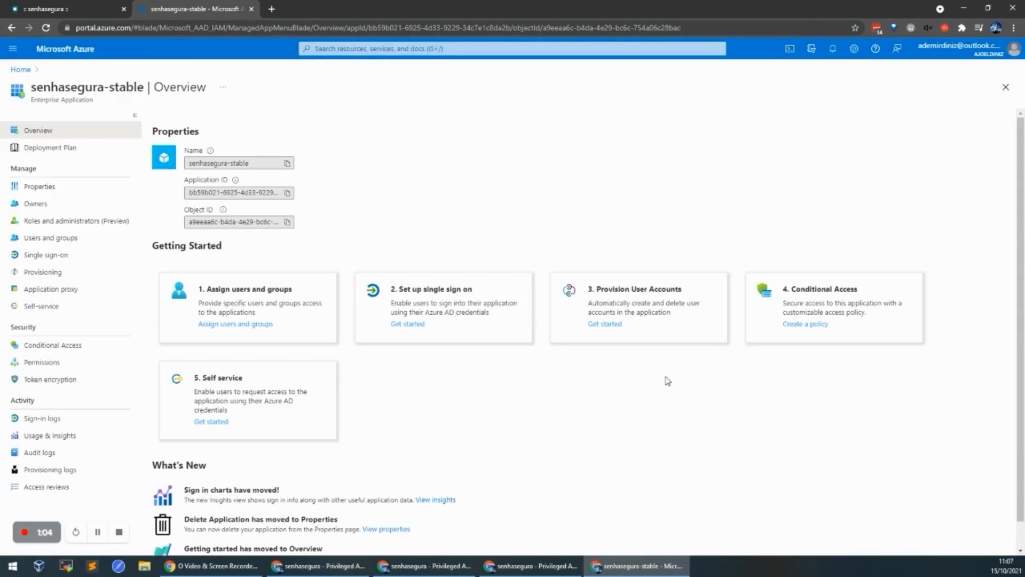
# Step: Choose SAML single sign-on and enter senhasegura-stable as the Identifier (Entity ID)
pyautogui.click(69, 264)
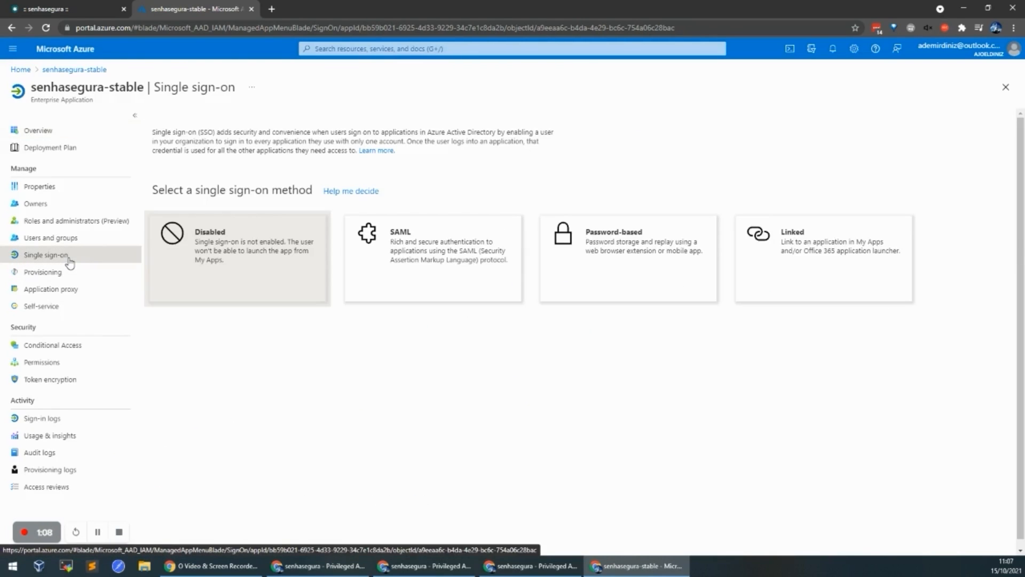
pyautogui.click(421, 284)
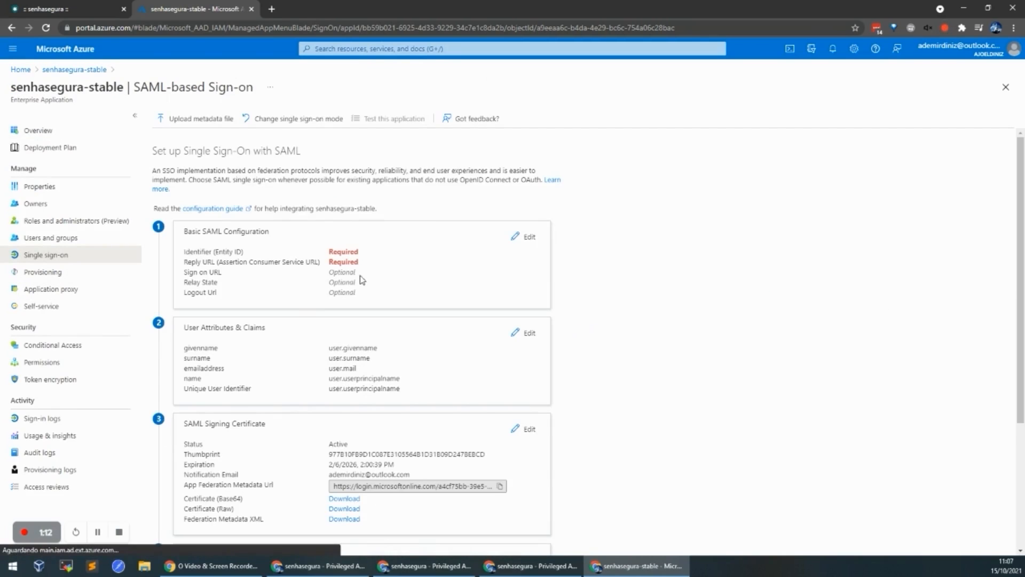
pyautogui.click(535, 240)
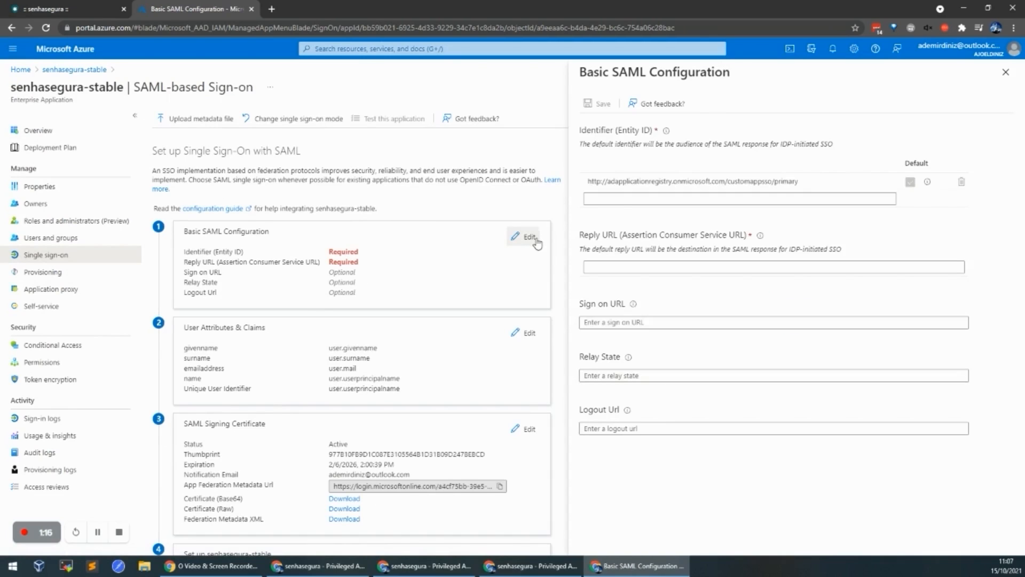
pyautogui.click(650, 193)
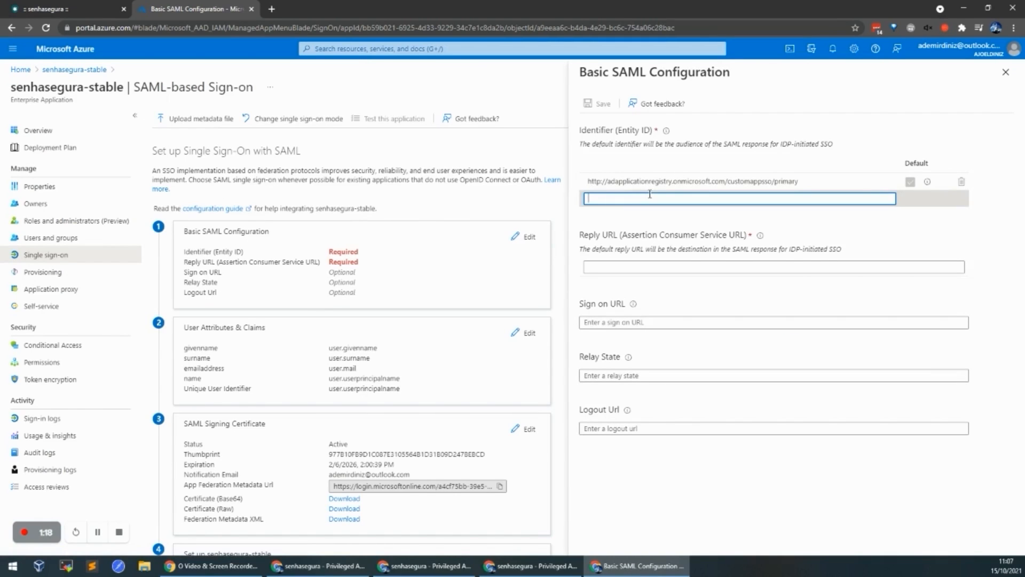
pyautogui.write('senhasegura-stable')
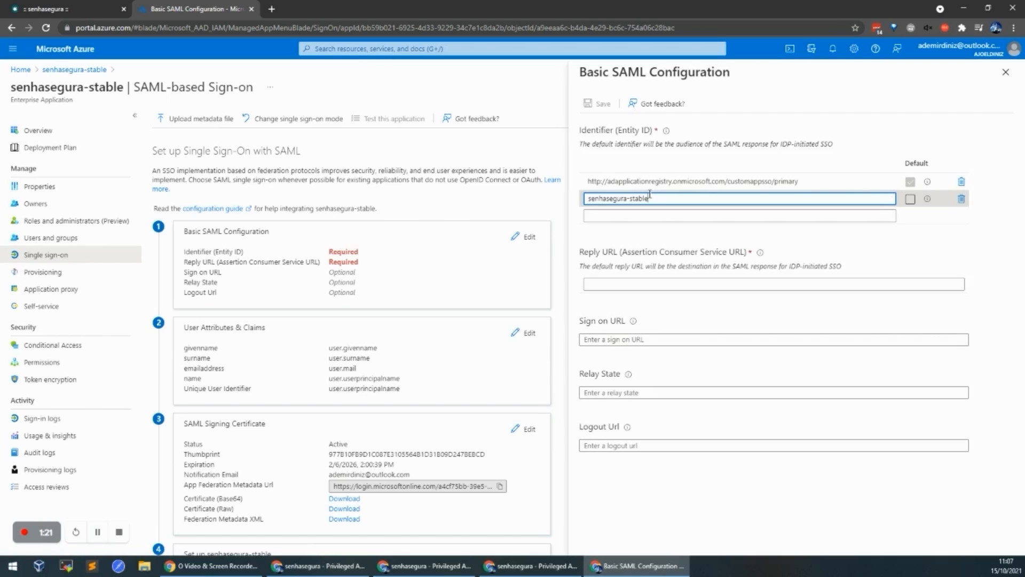
pyautogui.click(699, 284)
pyautogui.write('https://p')
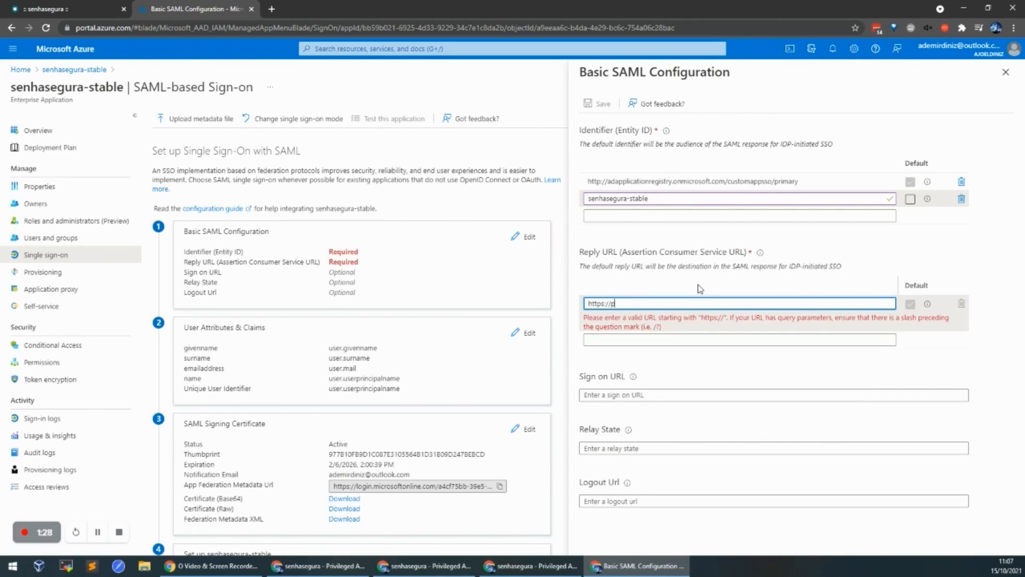
pyautogui.write('roduto-')
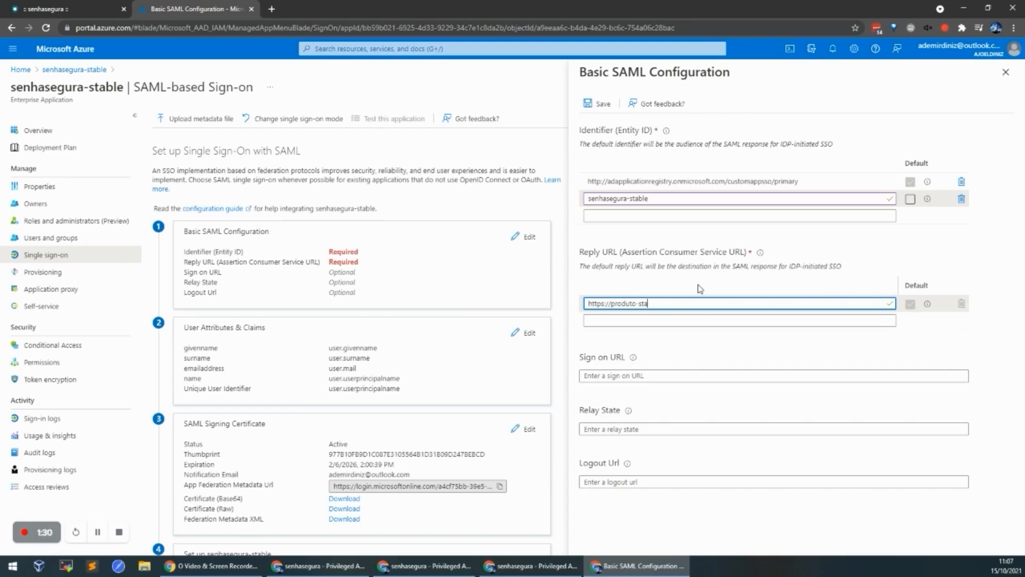
pyautogui.write('s')
pyautogui.press('BackSpace')
pyautogui.write('stable.la')
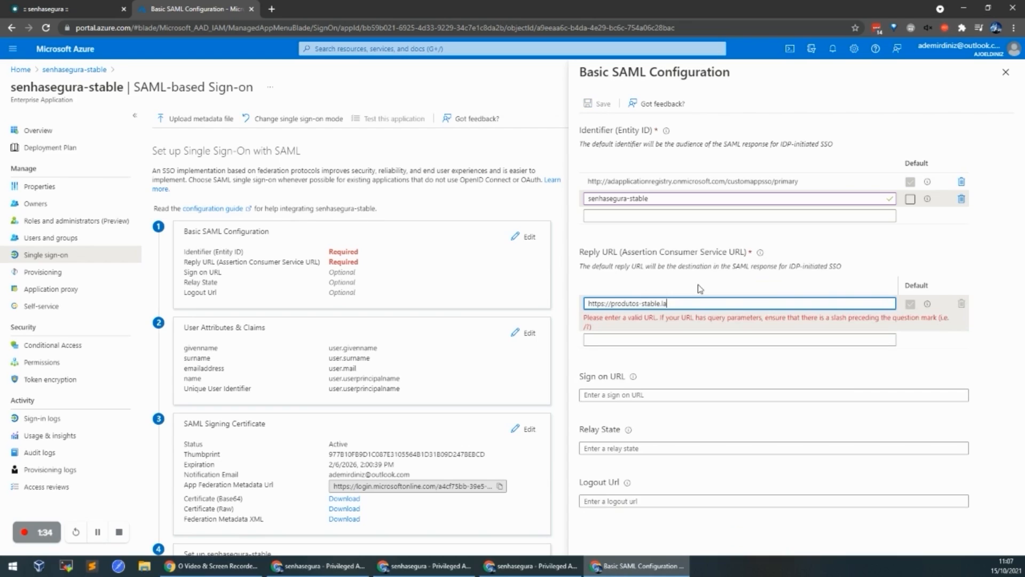
pyautogui.write('b.d')
pyautogui.press('BackSpace')
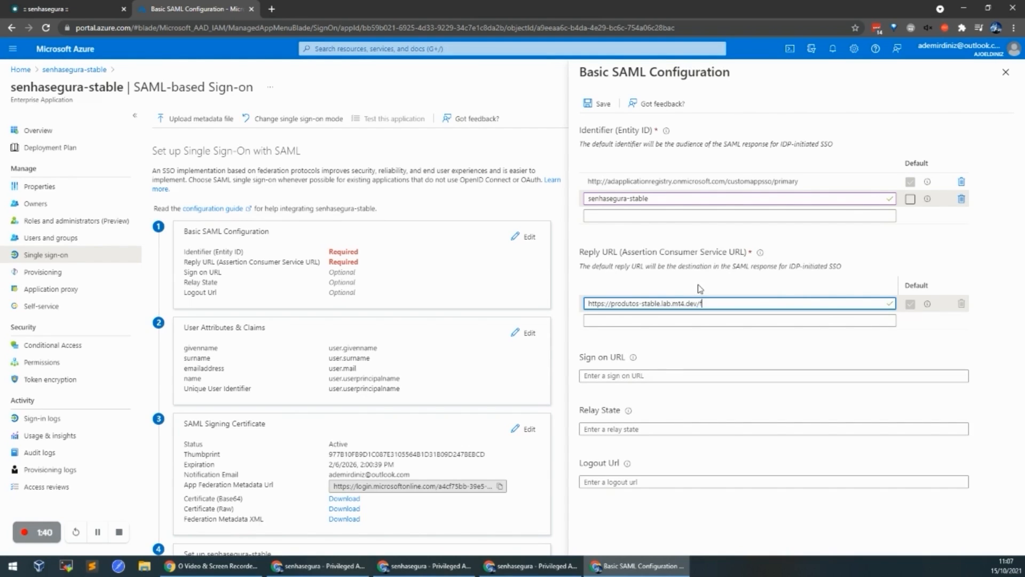
pyautogui.write('mt4.dev/flow/saml/auth/assert')
pyautogui.hotkey('ctrl', 'a')
pyautogui.hotkey('ctrl', 'c')
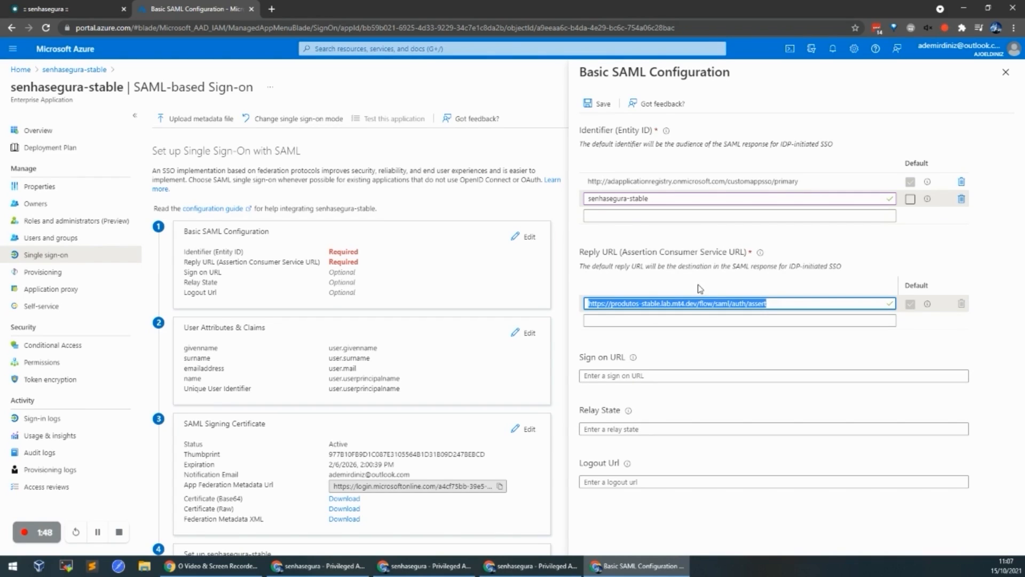
pyautogui.click(656, 376)
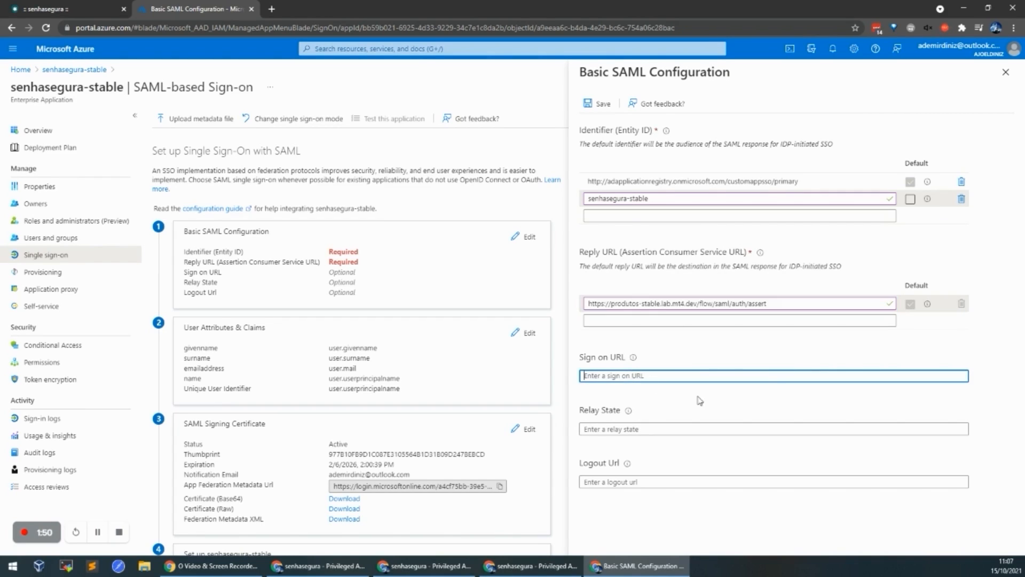
pyautogui.hotkey('ctrl', 'v')
pyautogui.click(647, 478)
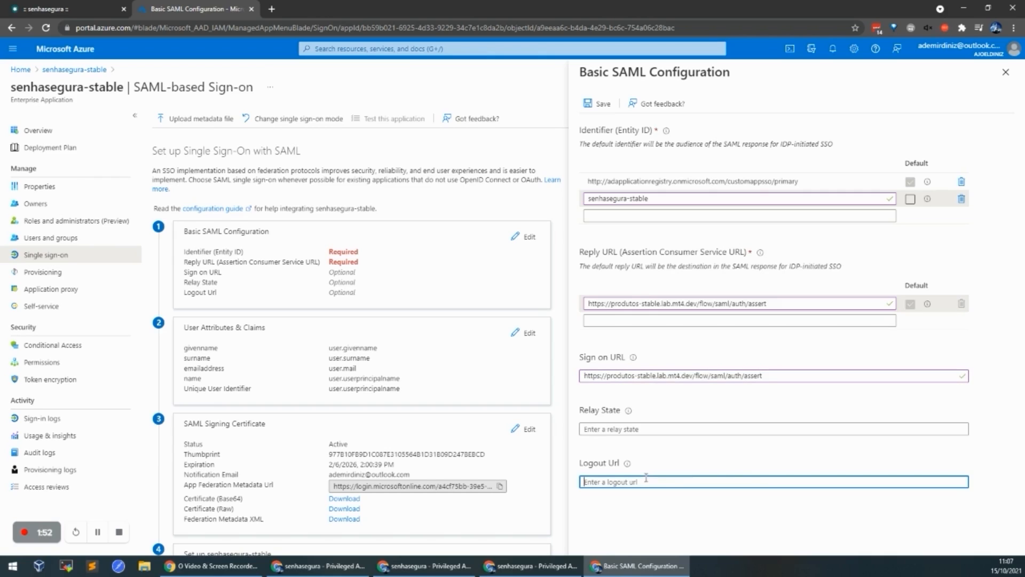
pyautogui.hotkey('ctrl', 'v')
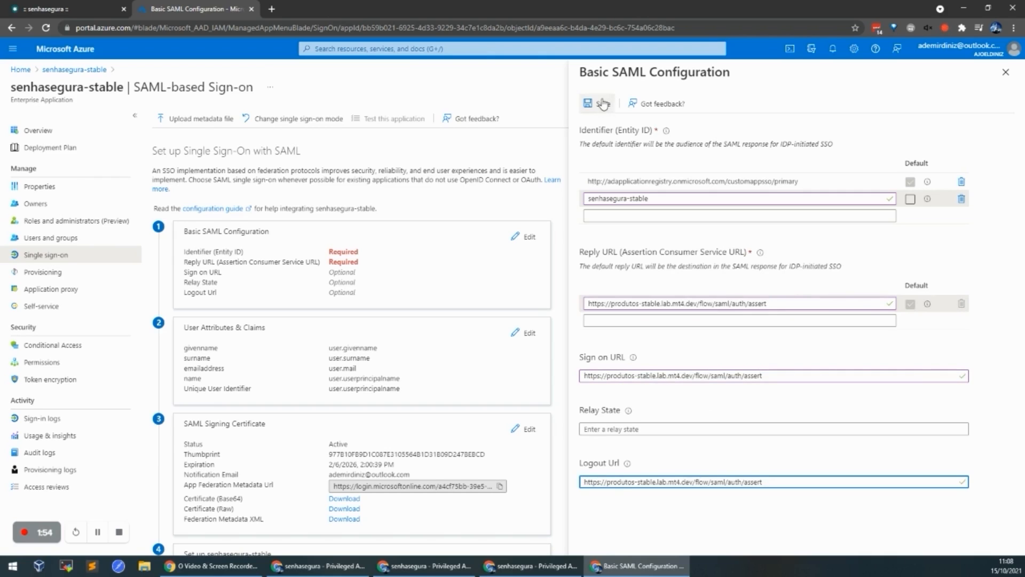
# Step: Save the Basic SAML Configuration, close the panel and defer the sign-on test
pyautogui.click(604, 104)
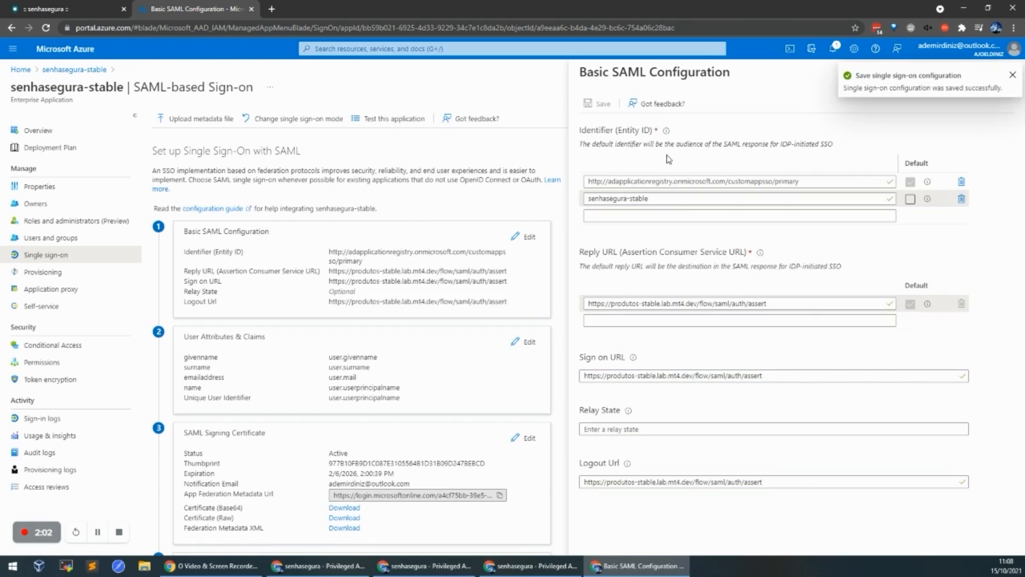
pyautogui.click(1012, 75)
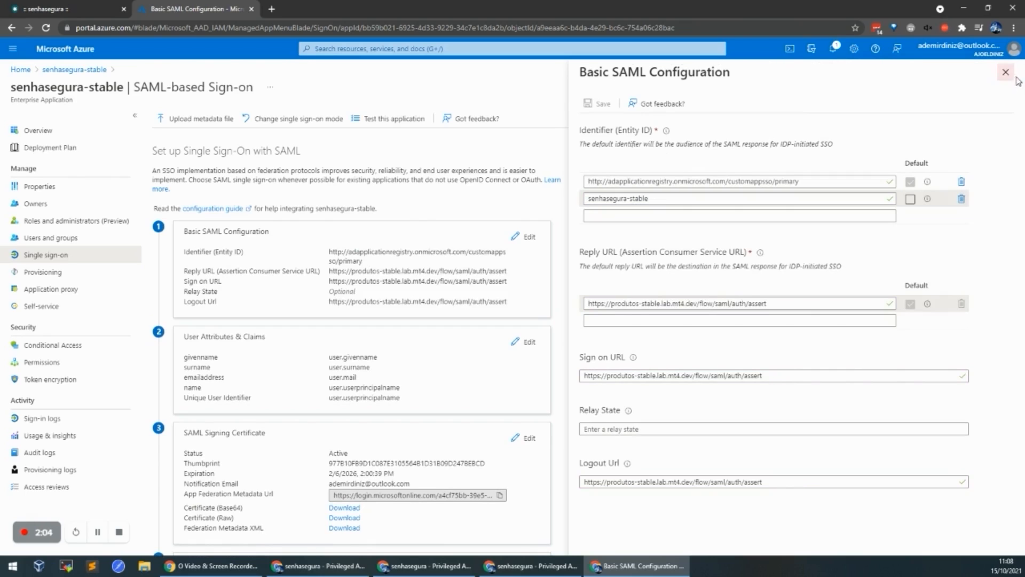
pyautogui.click(1006, 71)
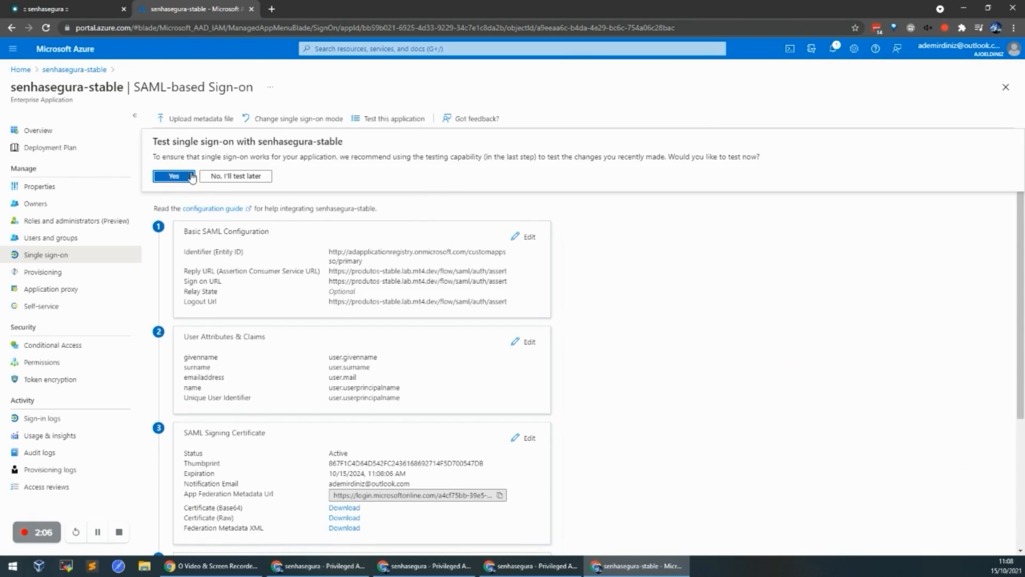
pyautogui.click(241, 176)
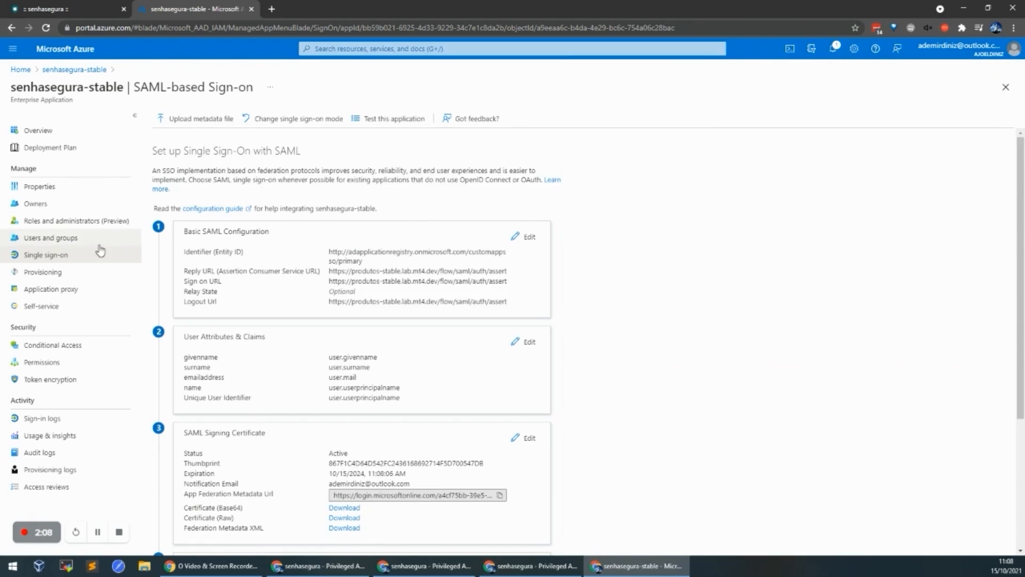
# Step: Assign three user accounts to senhasegura-stable, then return to its Single sign-on page
pyautogui.click(71, 245)
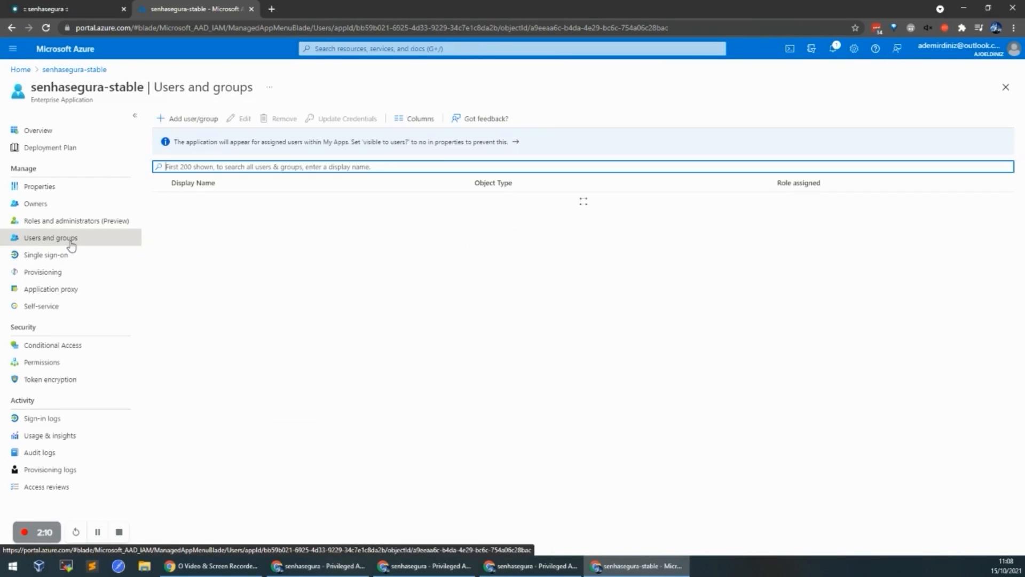
pyautogui.click(195, 118)
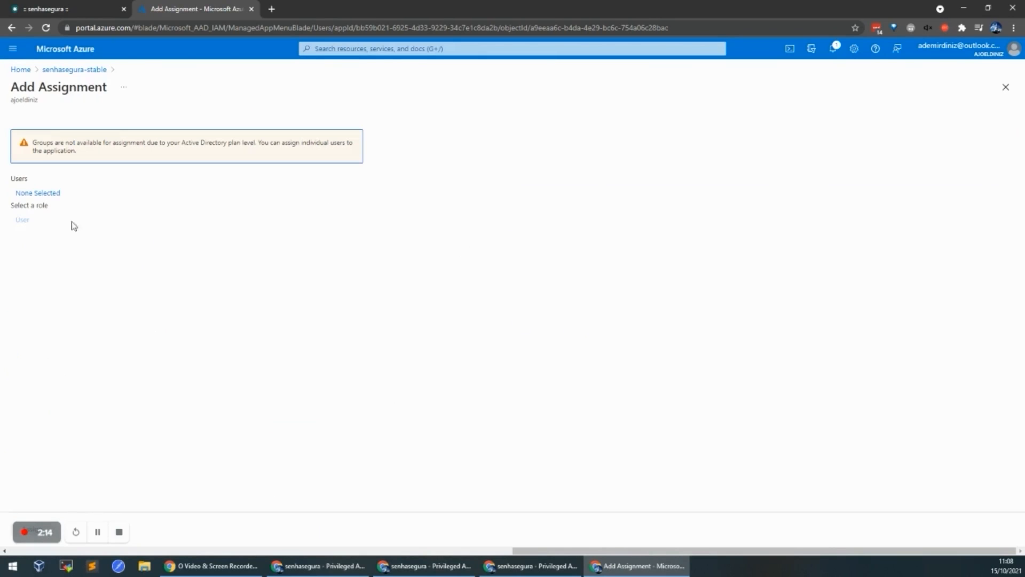
pyautogui.click(46, 200)
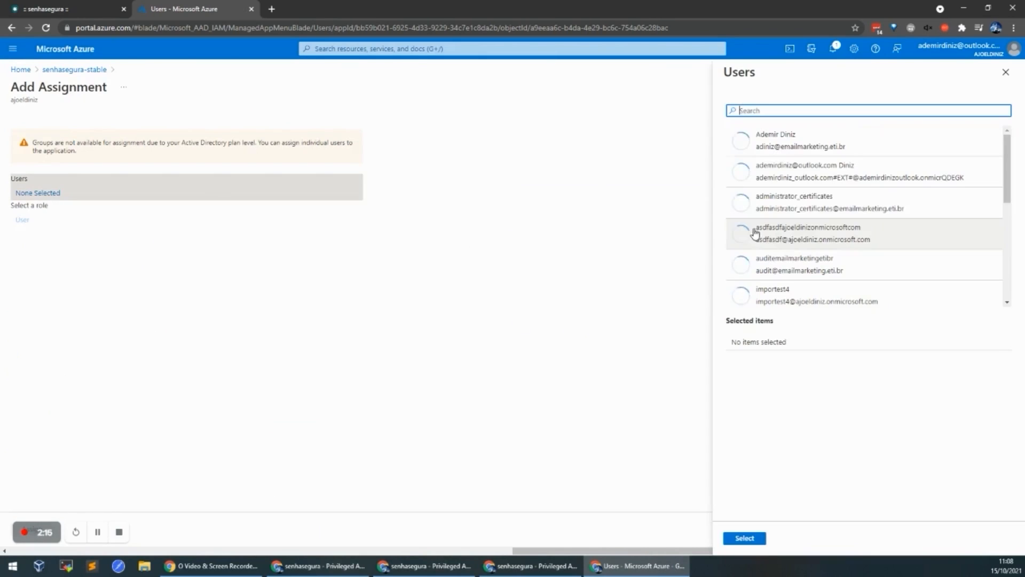
pyautogui.click(801, 144)
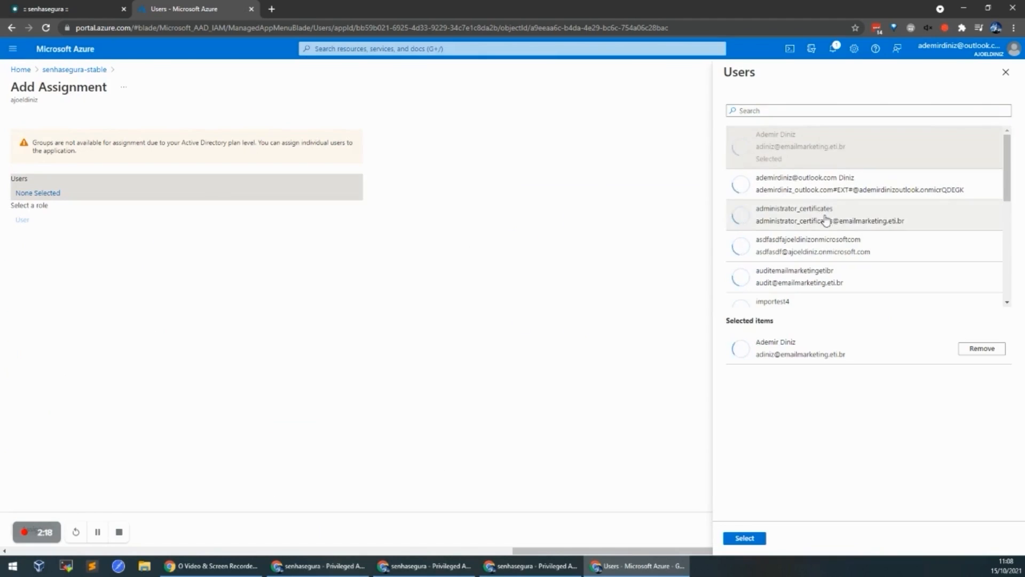
pyautogui.click(824, 220)
pyautogui.click(810, 288)
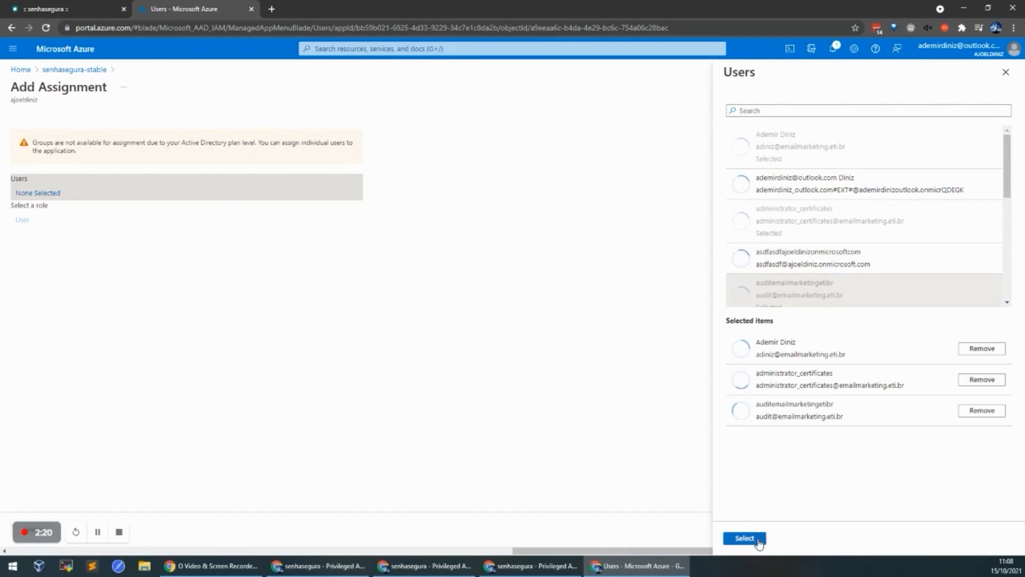
pyautogui.click(744, 537)
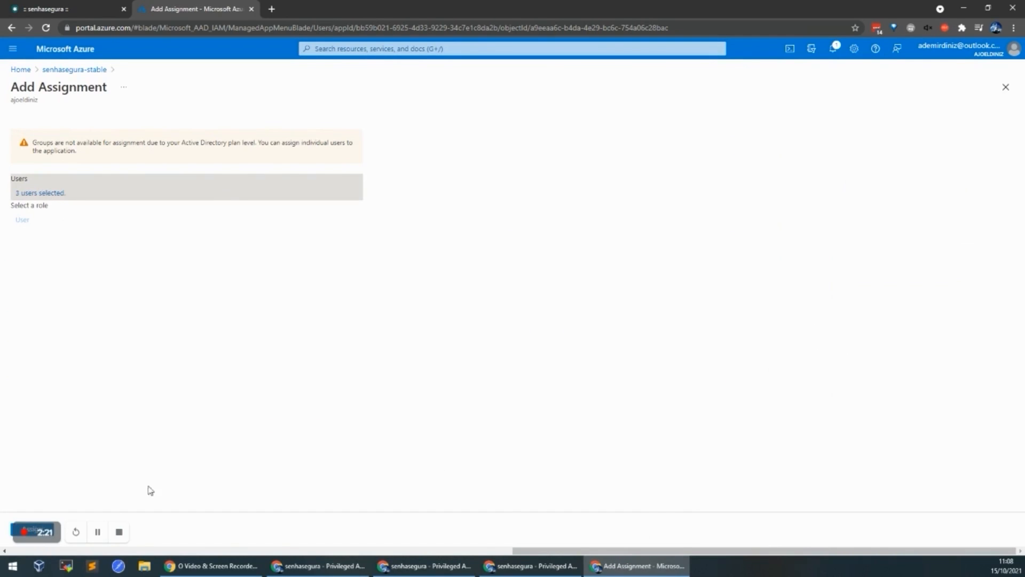
pyautogui.click(13, 533)
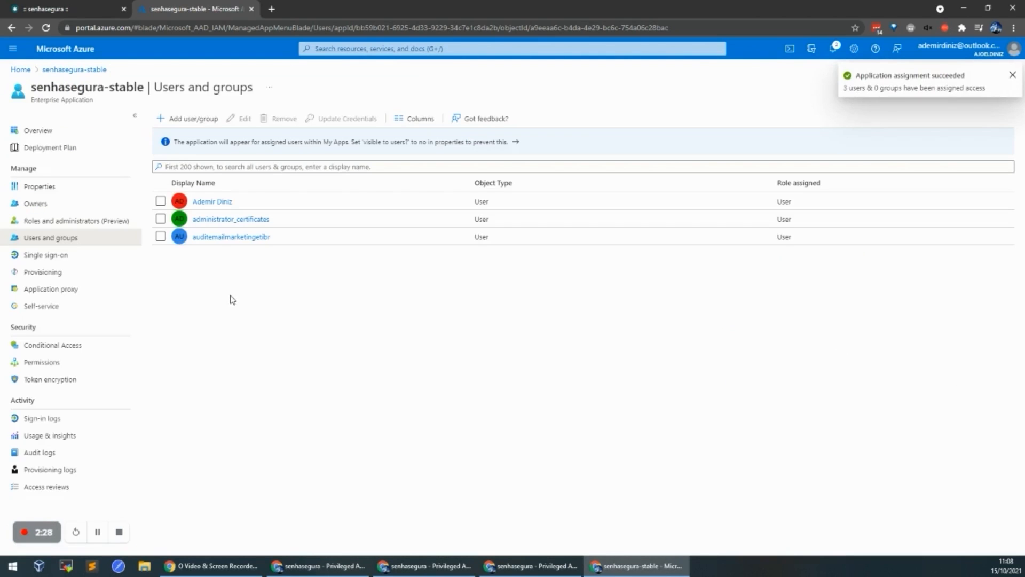
pyautogui.click(59, 258)
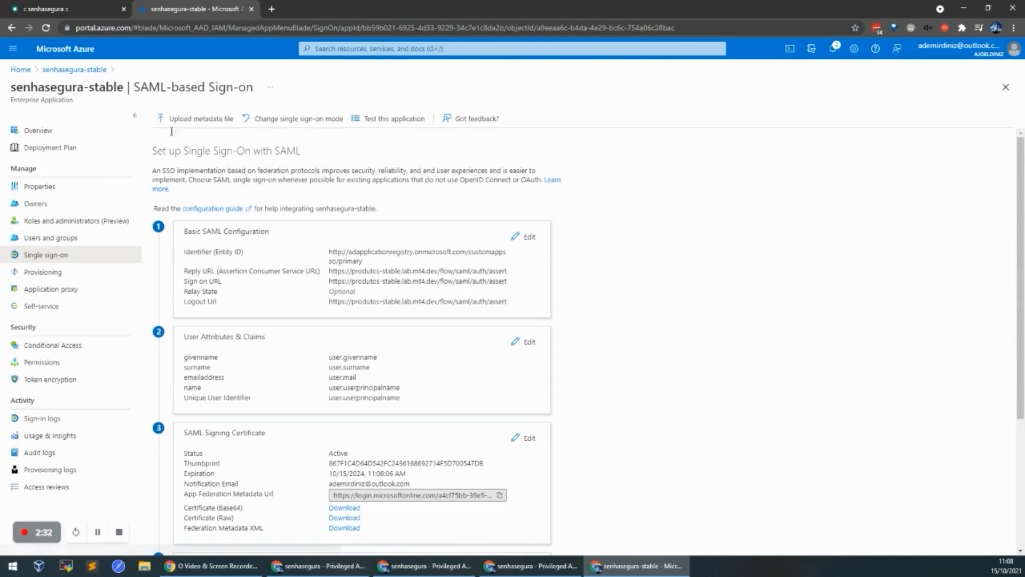
# Step: Enable the SAML authentication provider in senhasegura's authentication settings
pyautogui.click(53, 9)
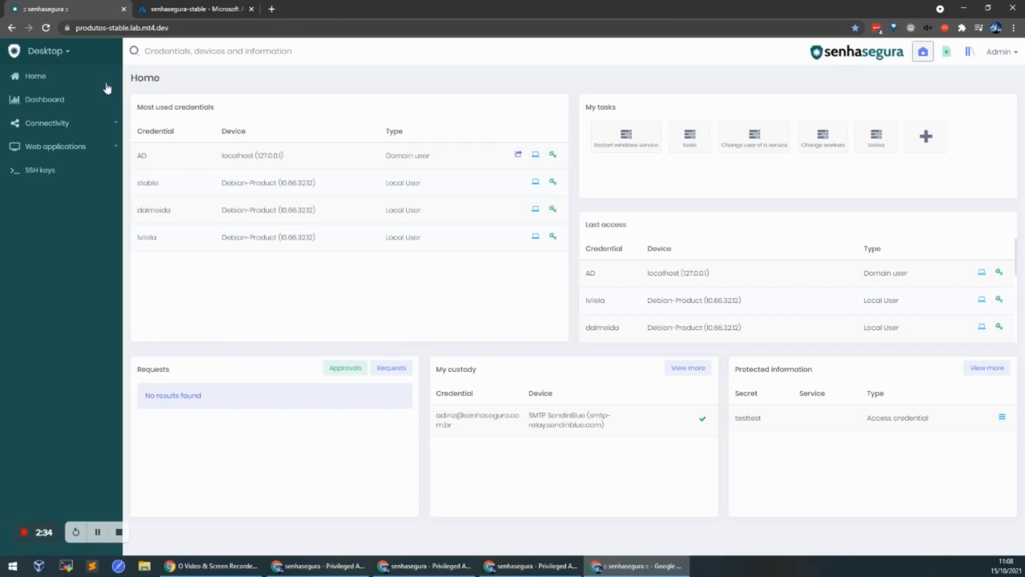
pyautogui.click(81, 55)
pyautogui.click(163, 423)
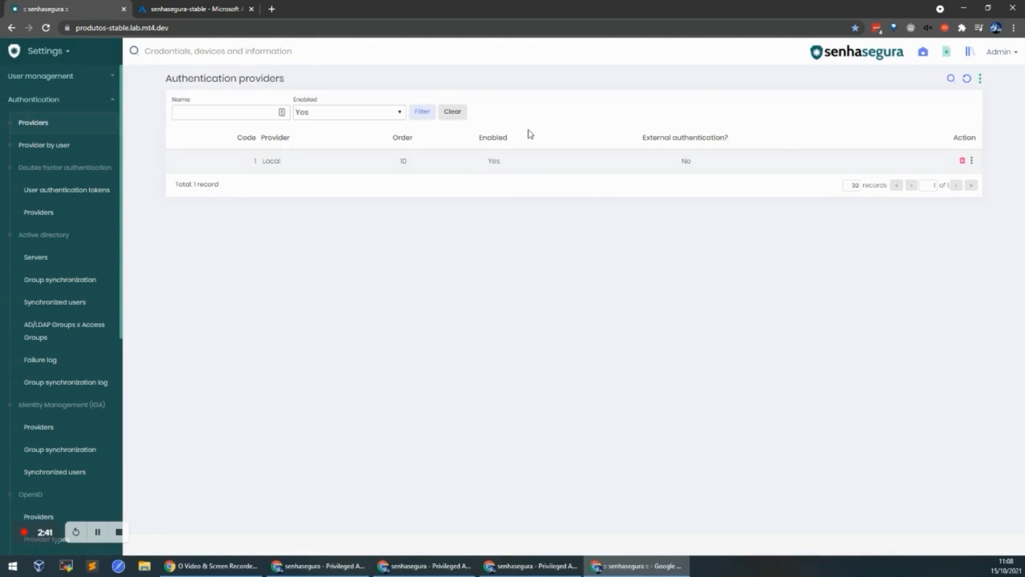
pyautogui.click(452, 112)
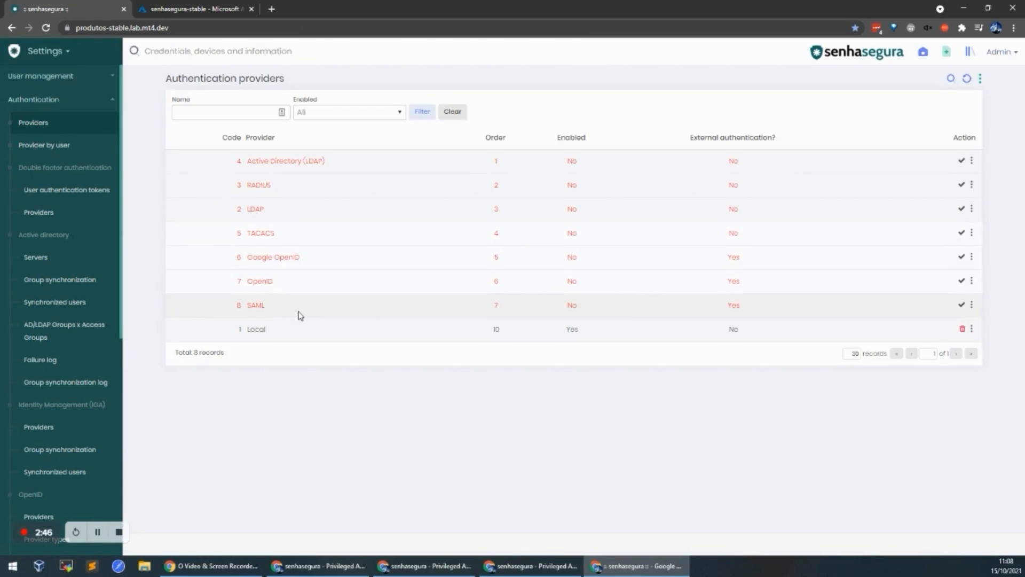
pyautogui.click(962, 304)
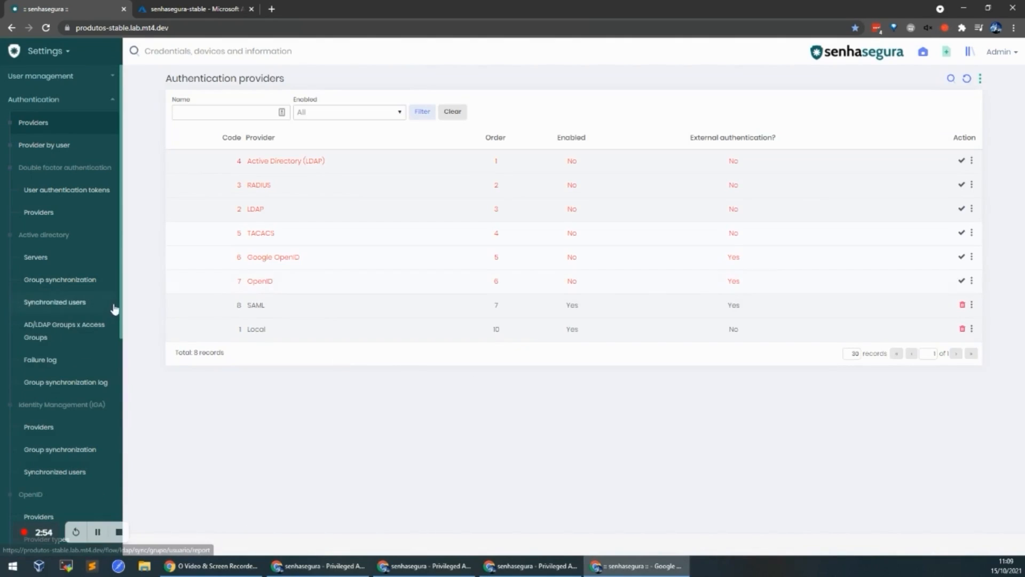
# Step: Show the SAML Providers list from the settings sidebar
pyautogui.scroll(-1, 48, 267)
pyautogui.scroll(-4, 44, 263)
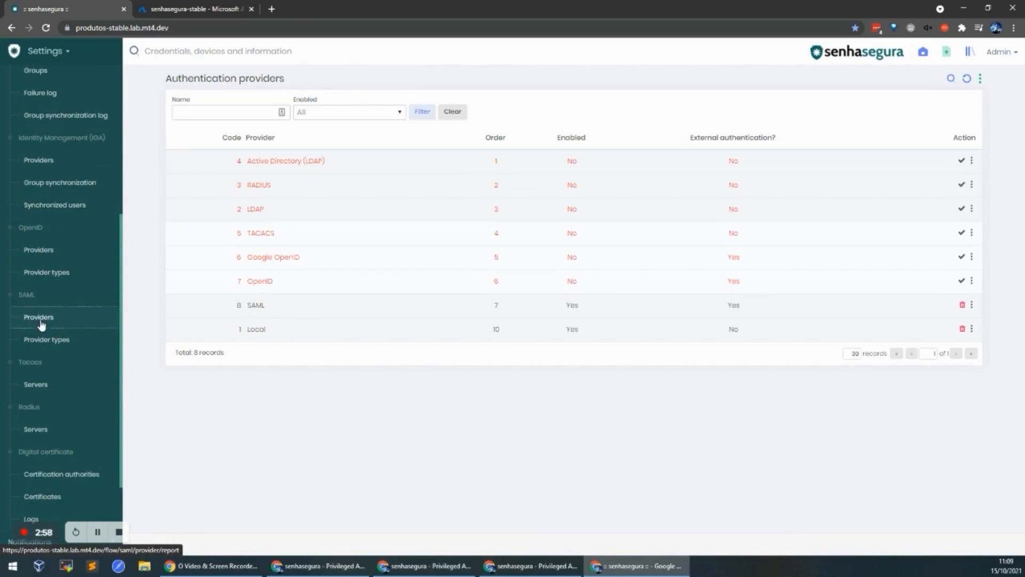
pyautogui.click(41, 321)
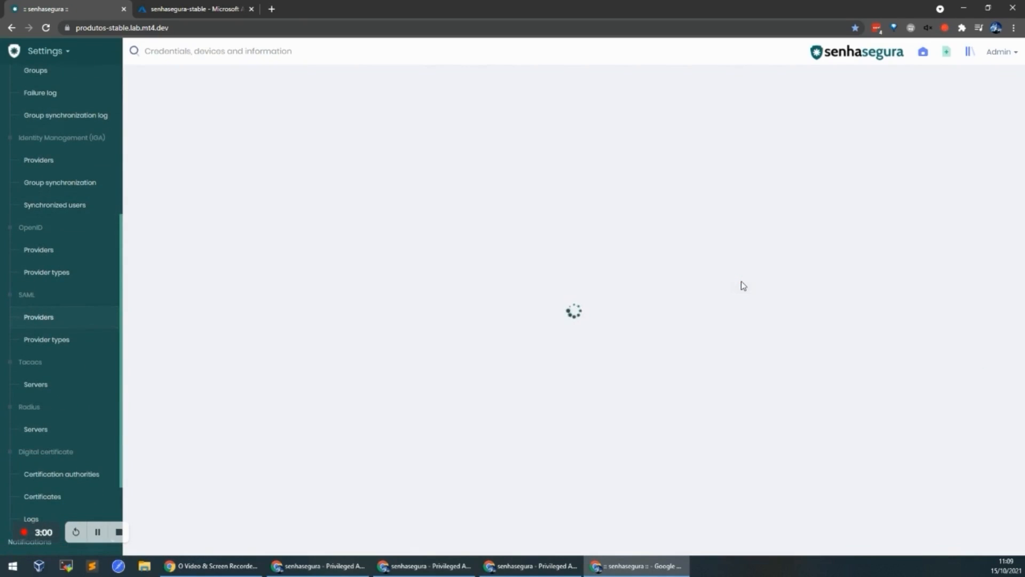
# Step: Begin a new SAML provider of type Azure with Entity ID senhasegura-stable
pyautogui.click(981, 78)
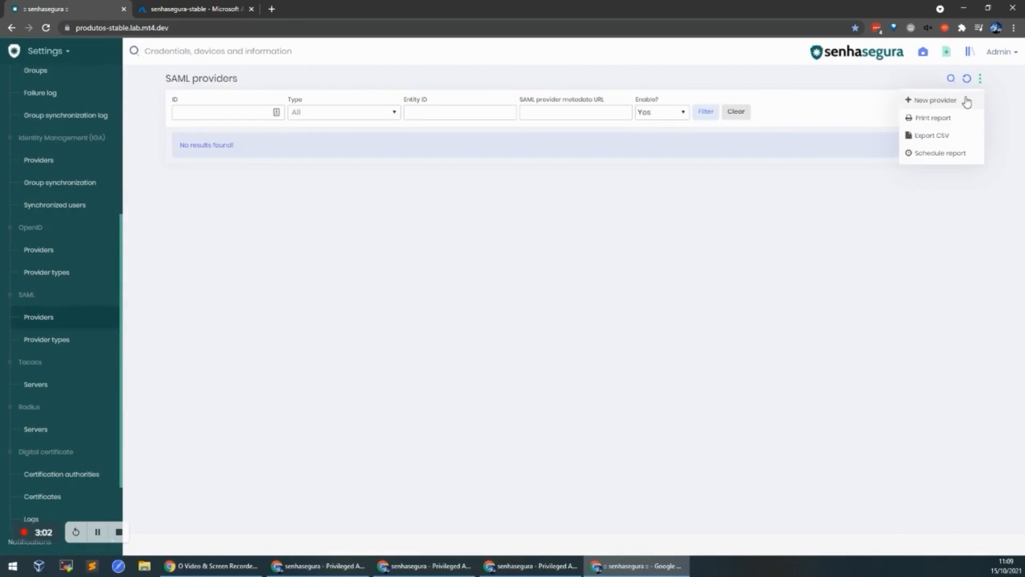
pyautogui.click(955, 105)
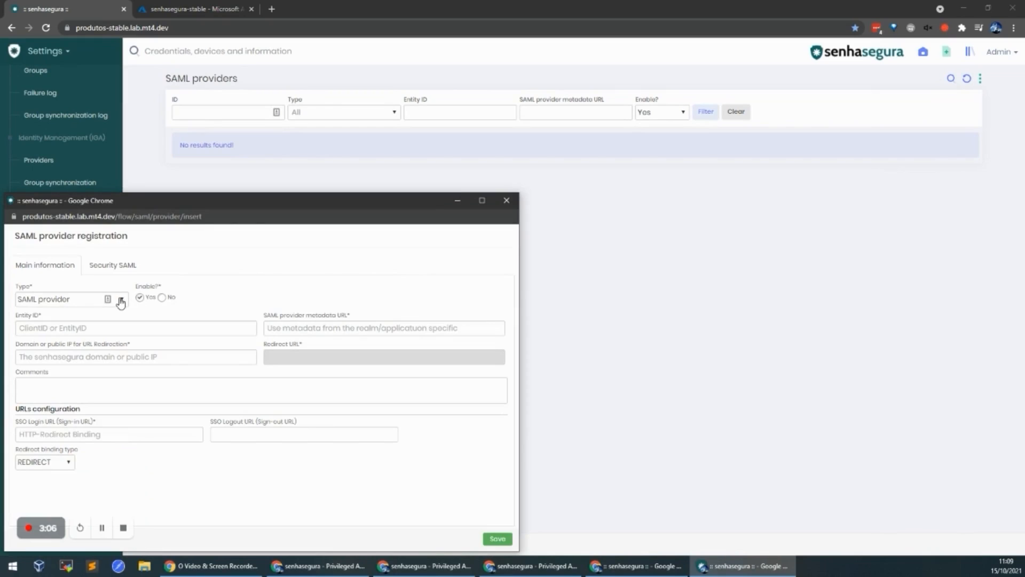
pyautogui.moveTo(240, 200); pyautogui.dragTo(544, 135)
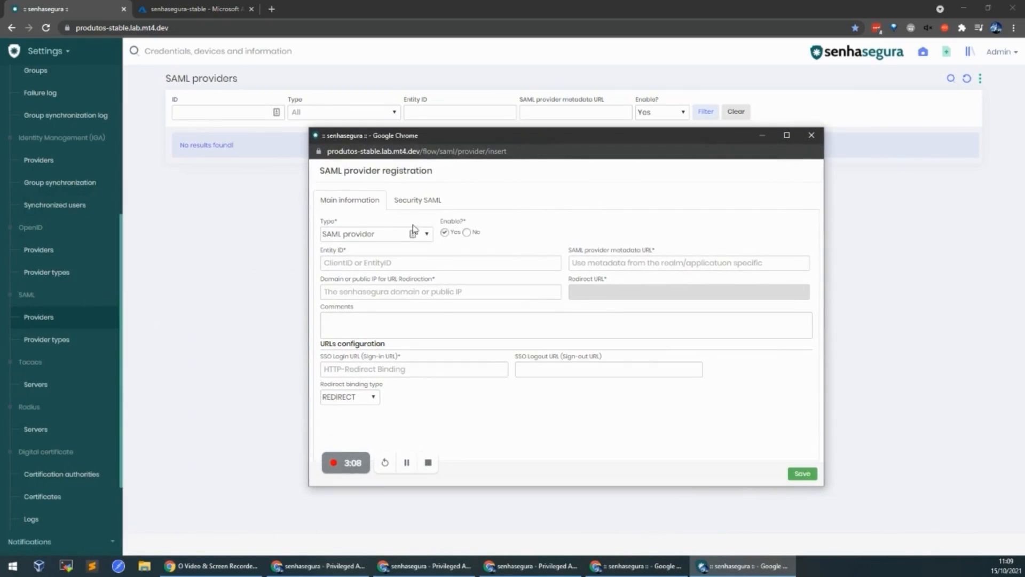
pyautogui.click(426, 235)
pyautogui.click(371, 304)
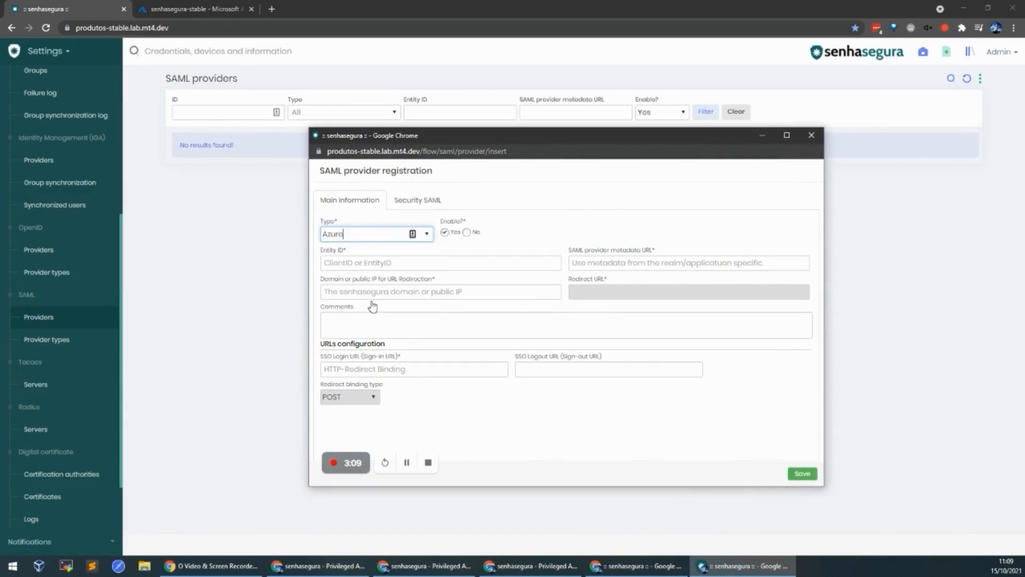
pyautogui.click(406, 265)
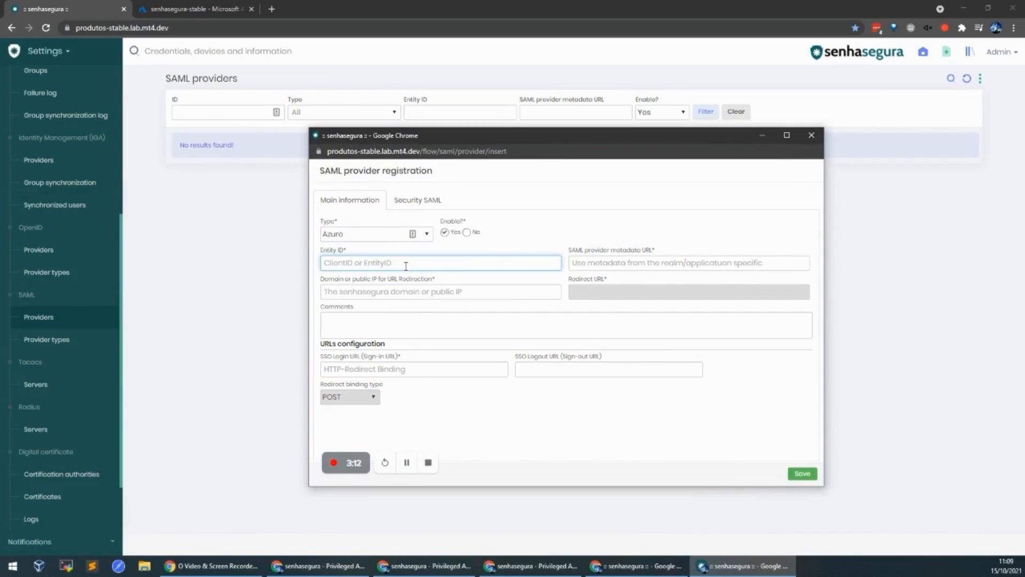
pyautogui.write('sa')
# Step: Paste Azure's App Federation Metadata Url into the provider's metadata URL field
pyautogui.moveTo(581, 250); pyautogui.dragTo(641, 250)
pyautogui.click(192, 9)
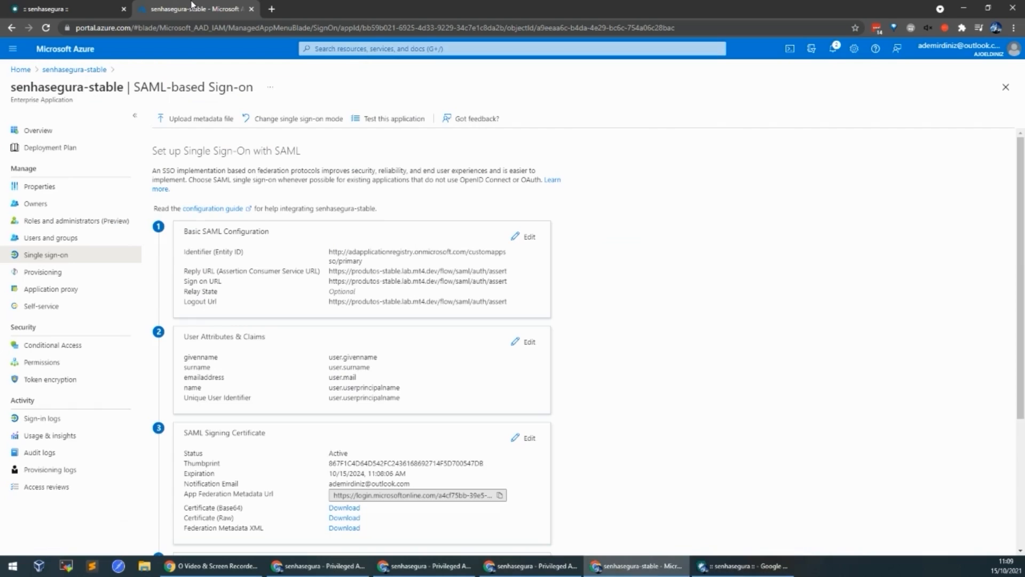
pyautogui.scroll(-3, 582, 280)
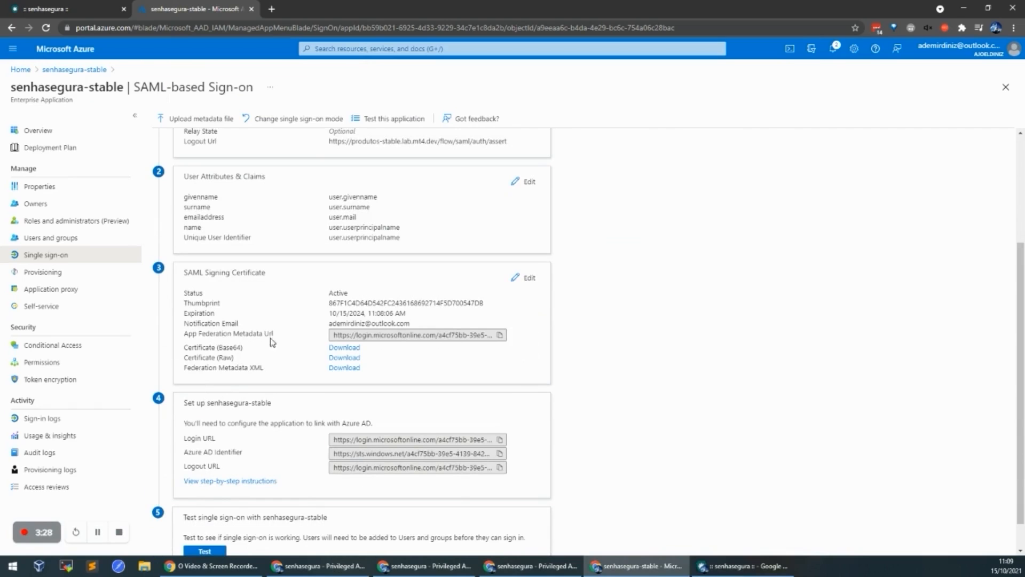
pyautogui.click(501, 336)
pyautogui.hotkey('alt', 'Tab')
pyautogui.click(636, 262)
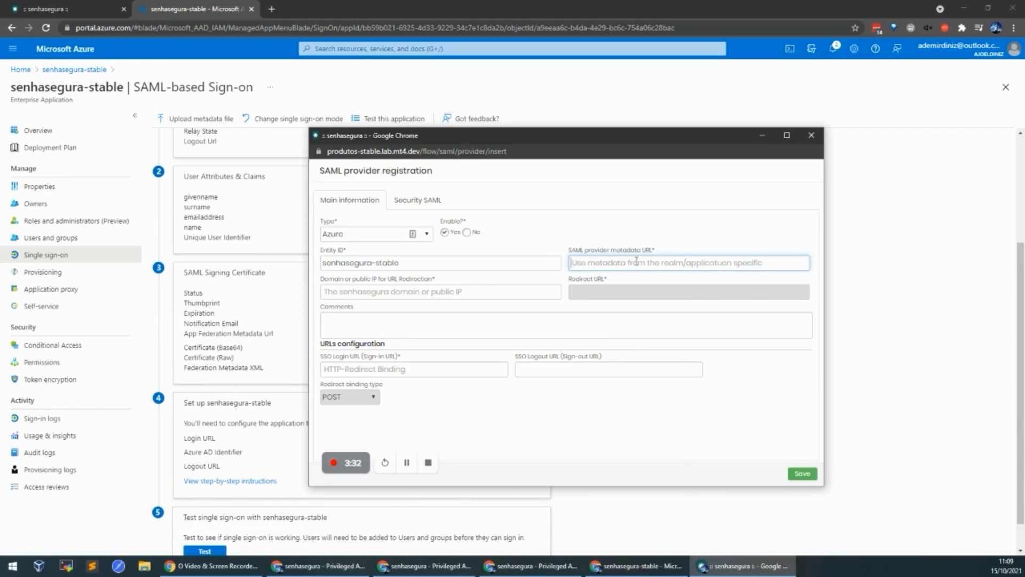
pyautogui.hotkey('ctrl', 'v')
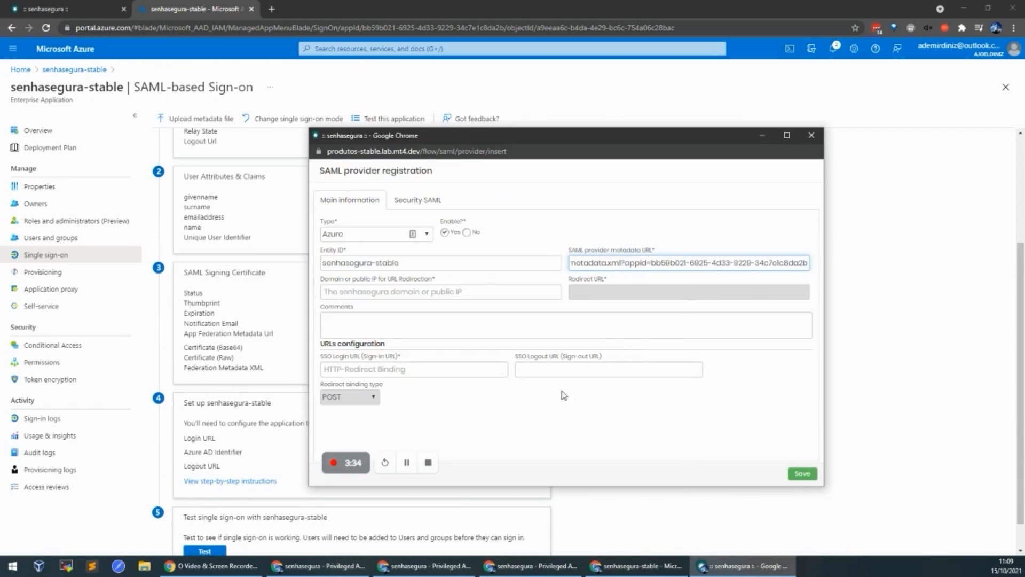
# Step: Copy Azure's Login and Logout URLs into the SSO Login and Logout URL fields
pyautogui.click(305, 432)
pyautogui.scroll(-1, 313, 415)
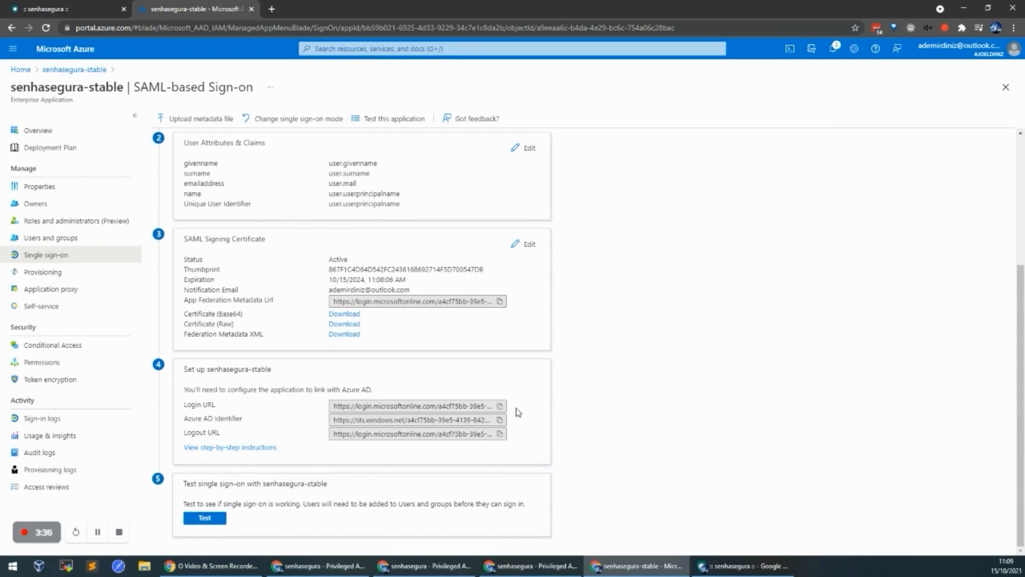
pyautogui.click(499, 406)
pyautogui.hotkey('alt', 'Tab')
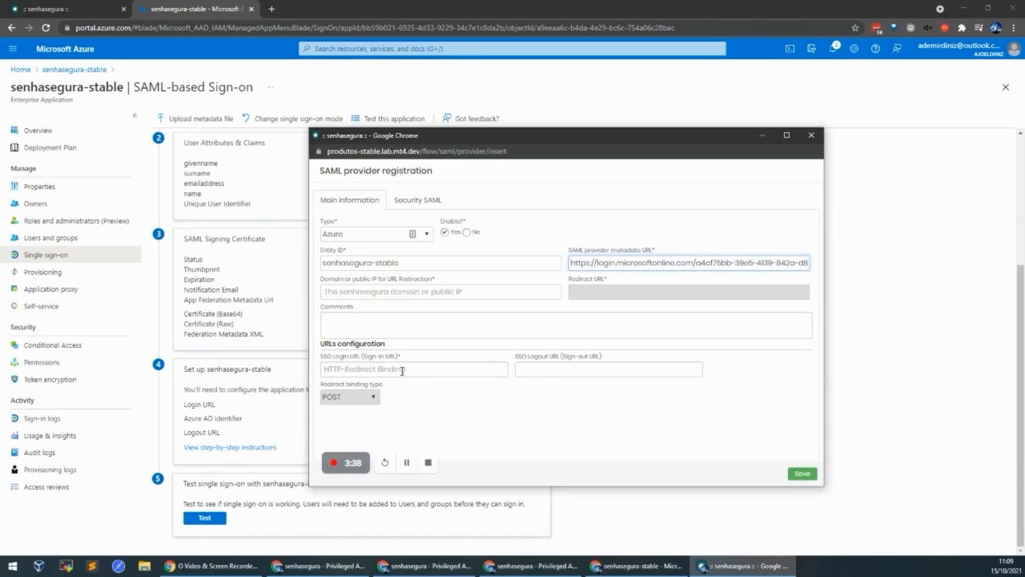
pyautogui.click(403, 370)
pyautogui.hotkey('ctrl', 'v')
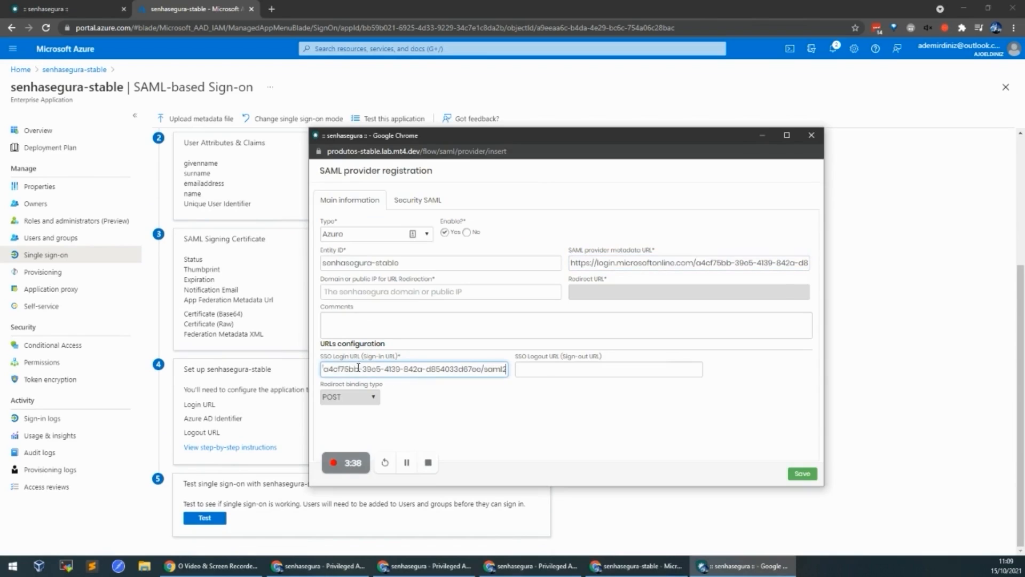
pyautogui.click(251, 405)
pyautogui.click(500, 434)
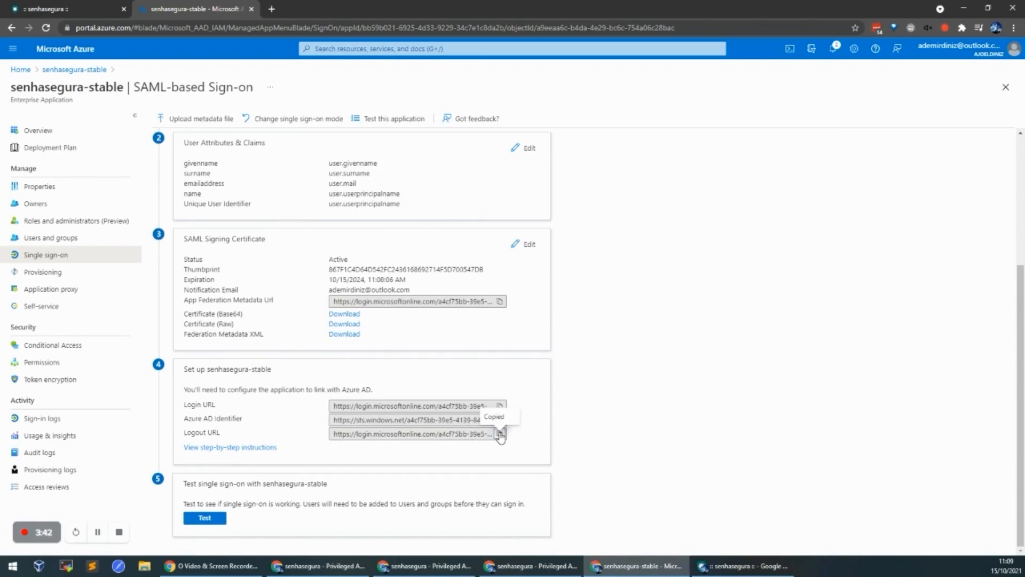
pyautogui.hotkey('alt', 'Tab')
pyautogui.click(553, 368)
pyautogui.hotkey('ctrl', 'v')
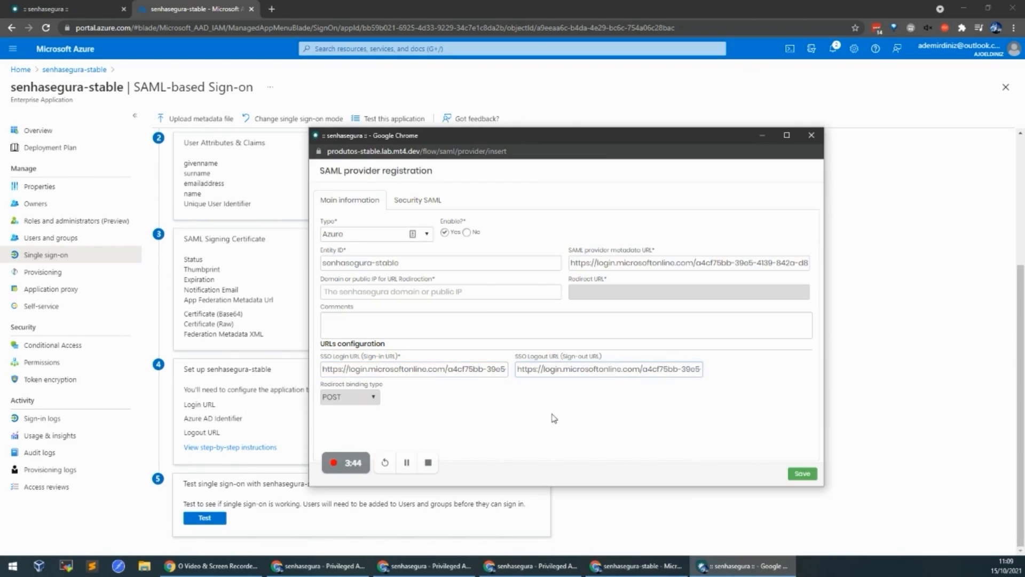
pyautogui.click(439, 293)
pyautogui.write('https://')
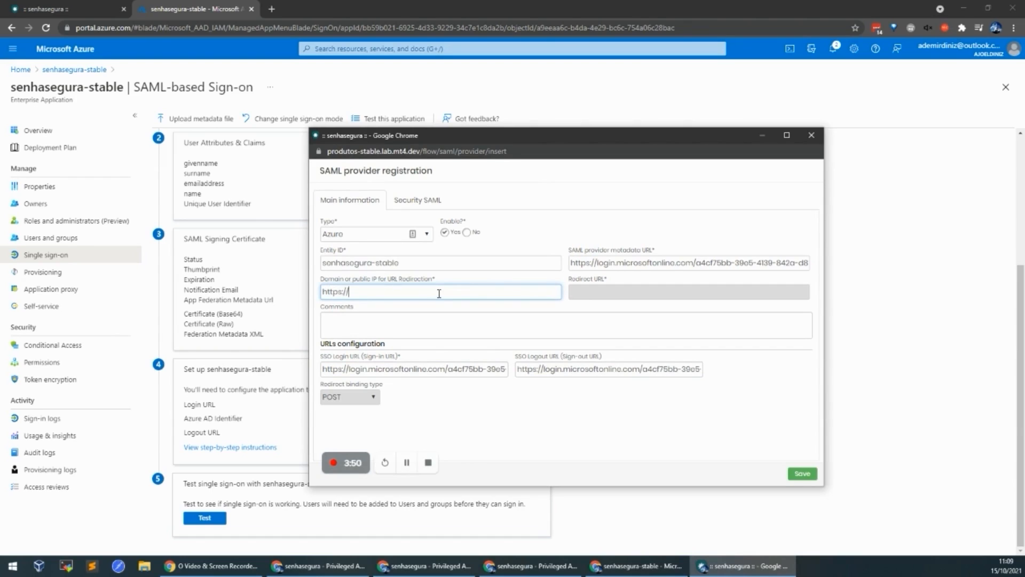
pyautogui.write('produtos-stable.lab.mt4.dev')
pyautogui.press('Tab')
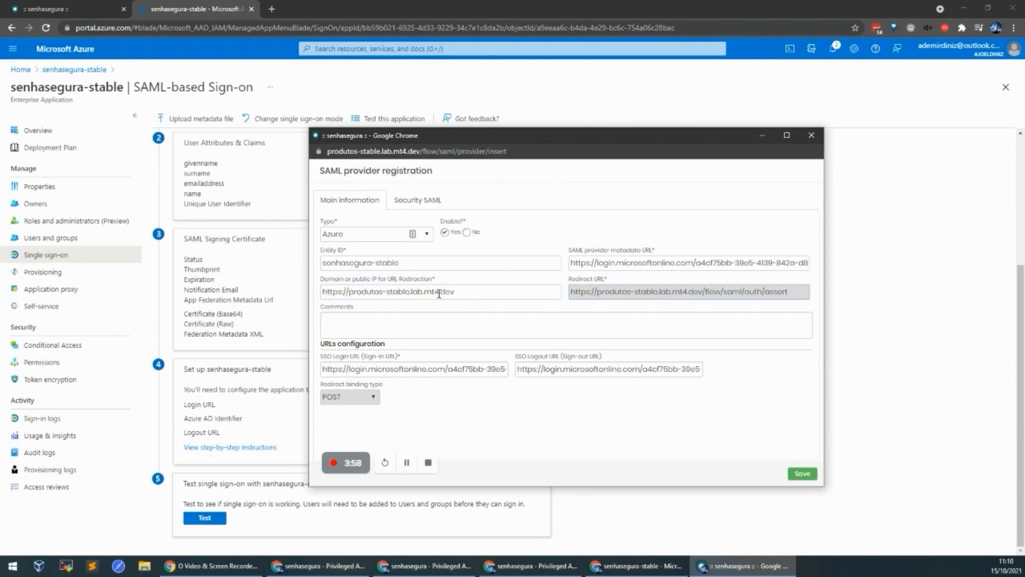
pyautogui.click(810, 477)
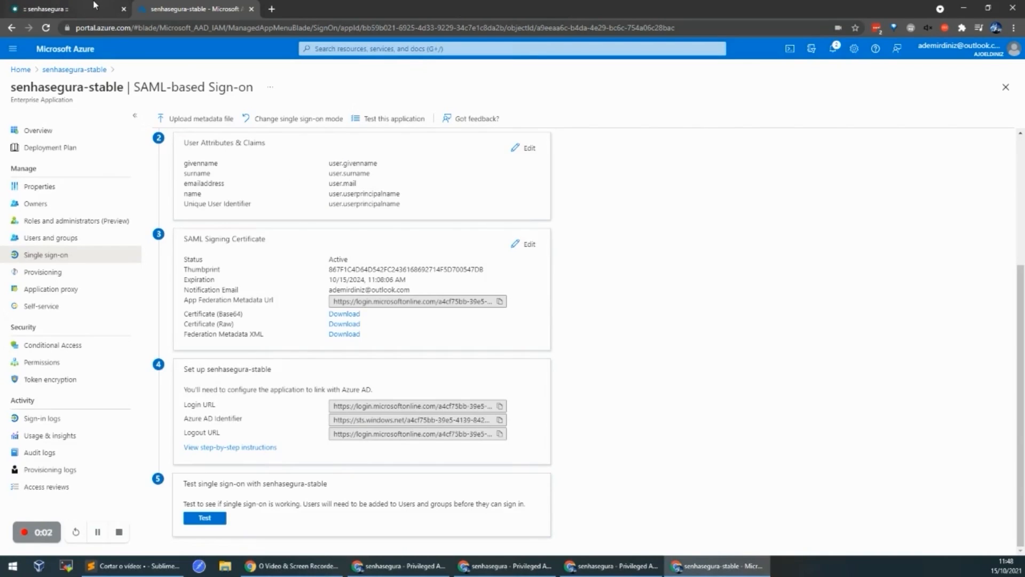
pyautogui.click(107, 10)
pyautogui.click(478, 274)
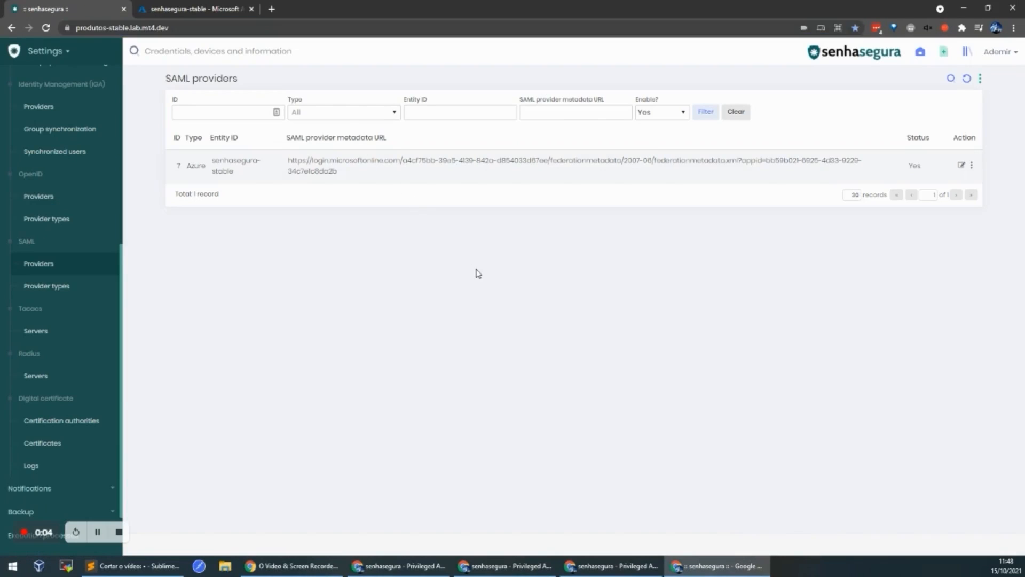
pyautogui.hotkey('ctrl', 'shift', 'n')
pyautogui.hotkey('ctrl', 'v')
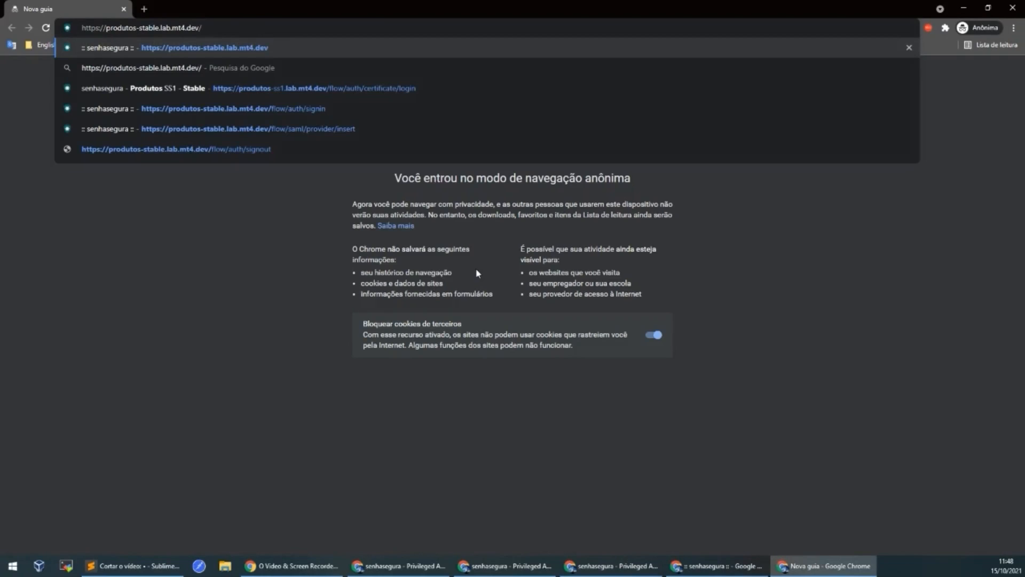
pyautogui.press('Return')
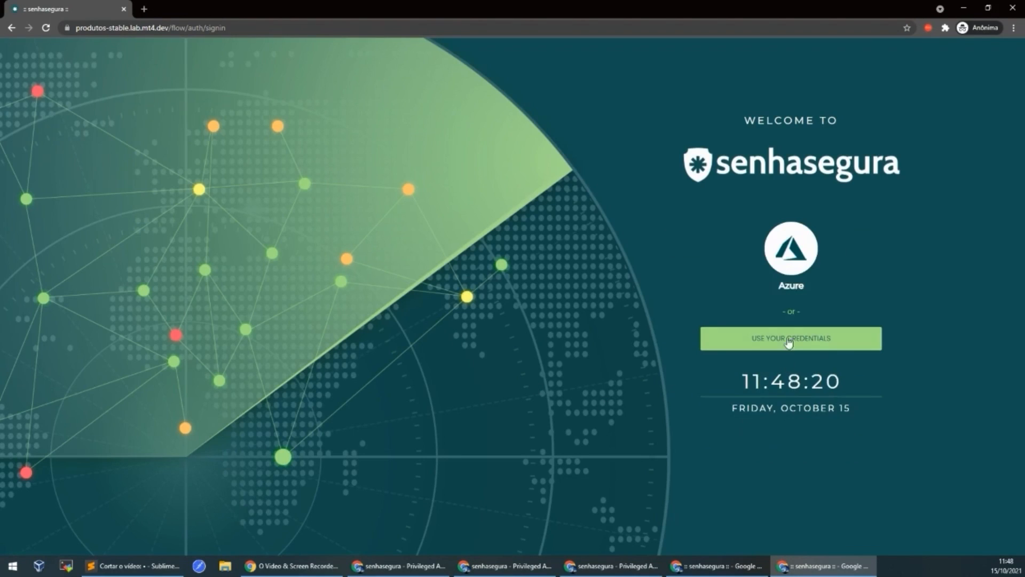
# Step: Sign in through the Azure button with the account e-mail and password, skipping account protection
pyautogui.click(792, 259)
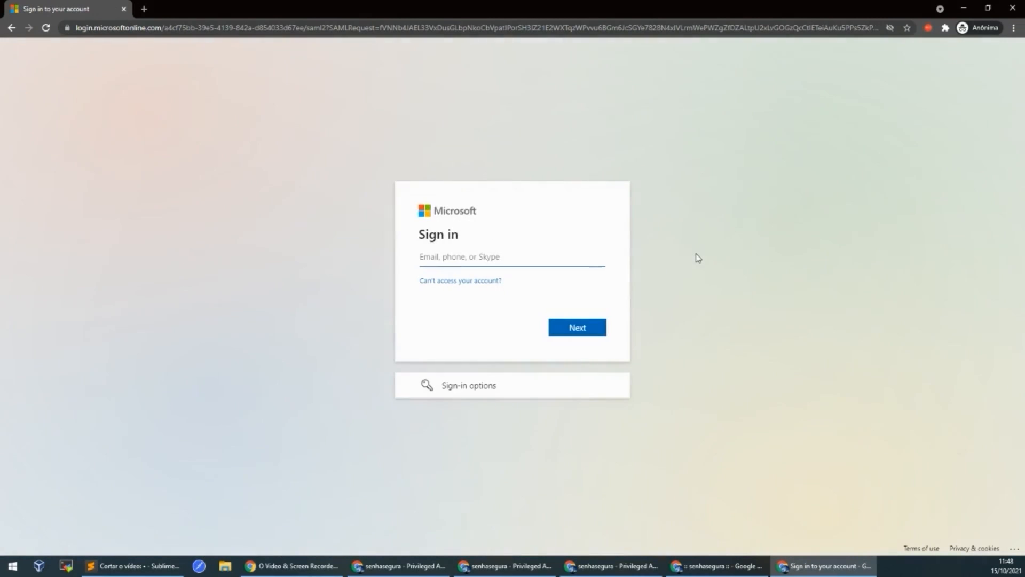
pyautogui.press('Return')
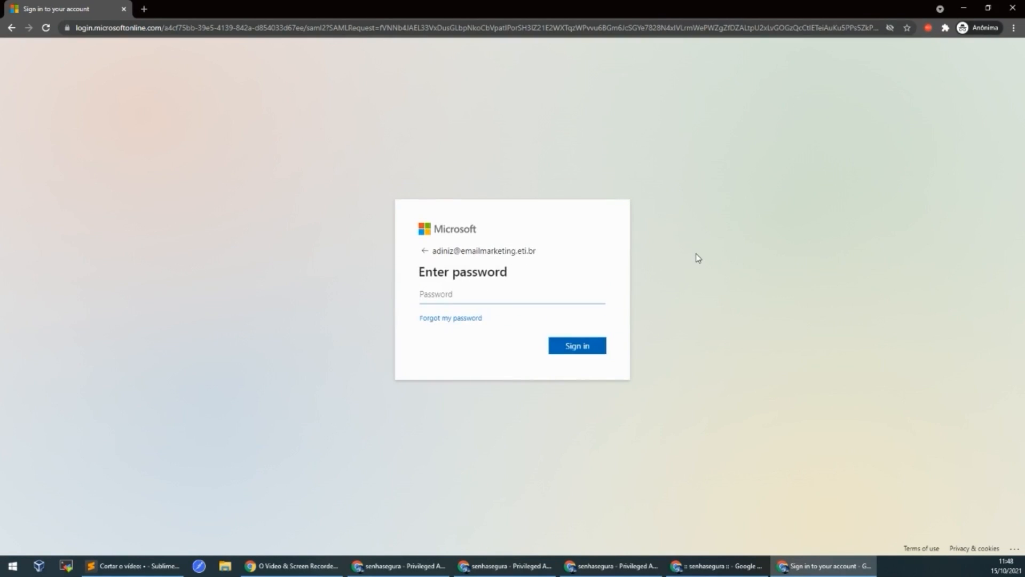
pyautogui.write('•••••••••••')
pyautogui.press('Return')
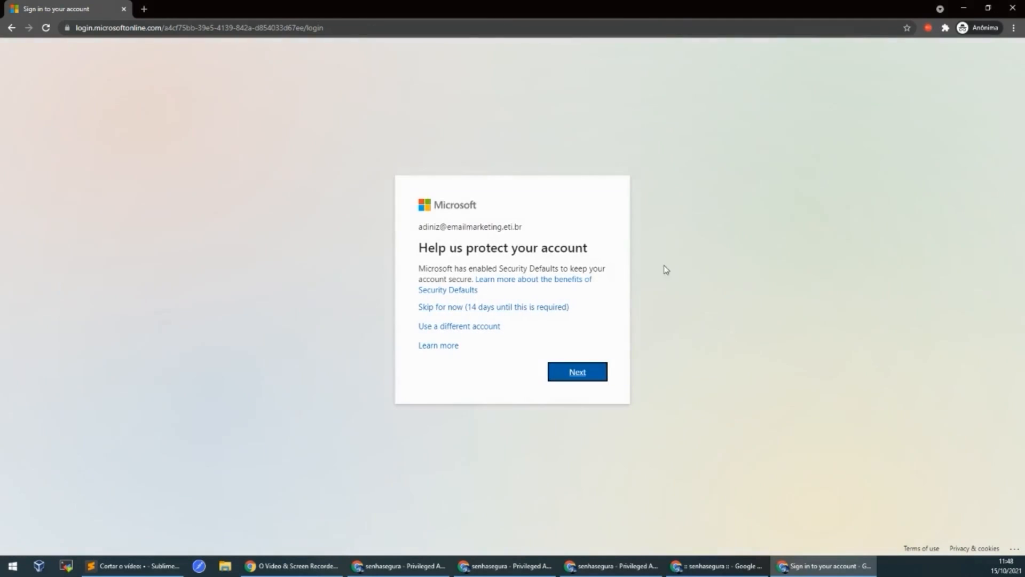
pyautogui.click(519, 307)
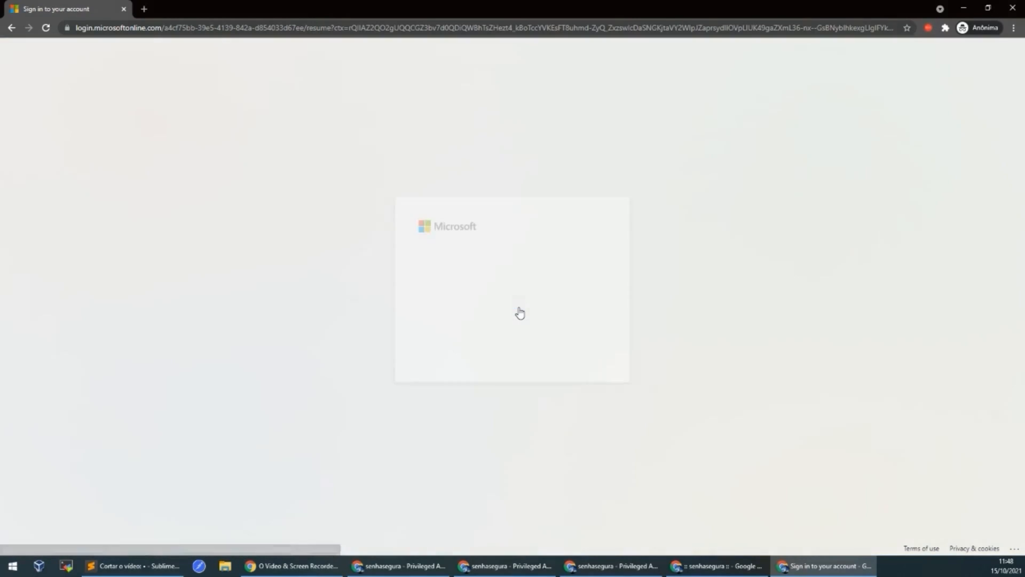
# Step: Decline Stay signed in and desktop notifications to reach the Home dashboard
pyautogui.click(531, 353)
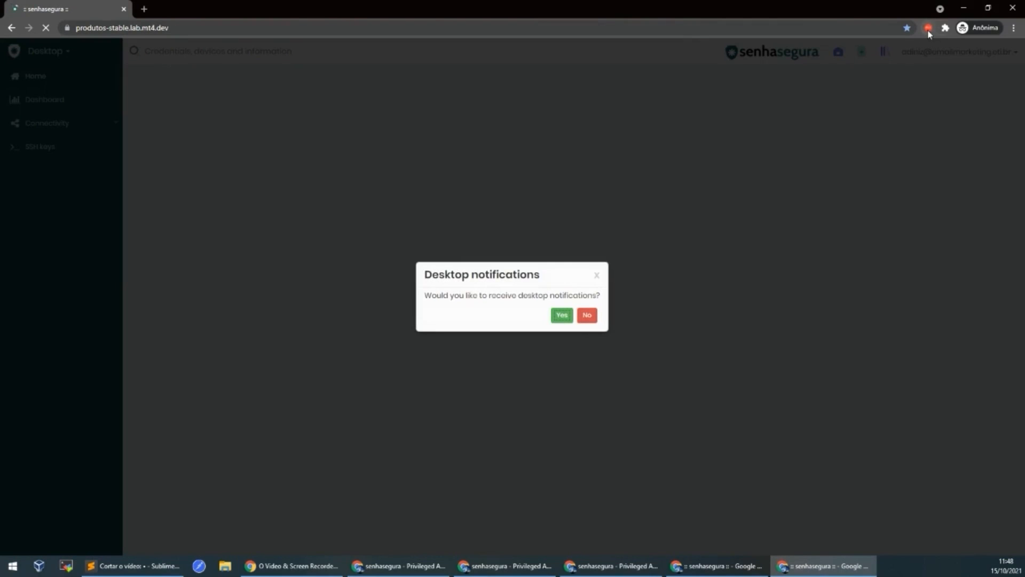
pyautogui.click(587, 315)
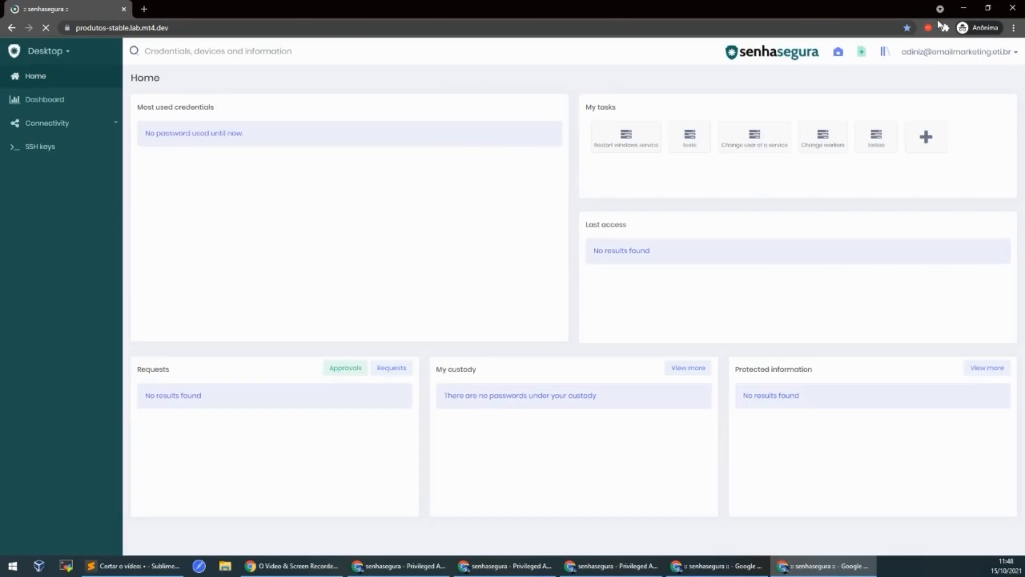